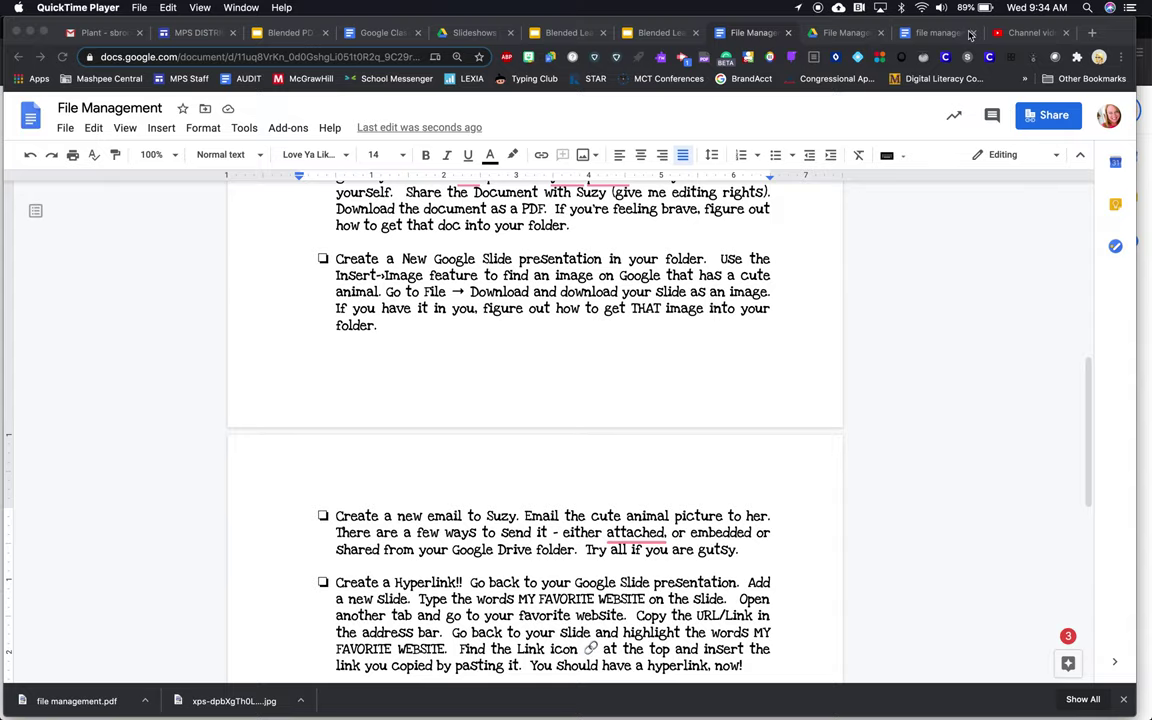
- Create a new blank Google Slides presentation in a new browser tab using slides.new
{"action": "left_click", "coordinate": [1095, 33]}
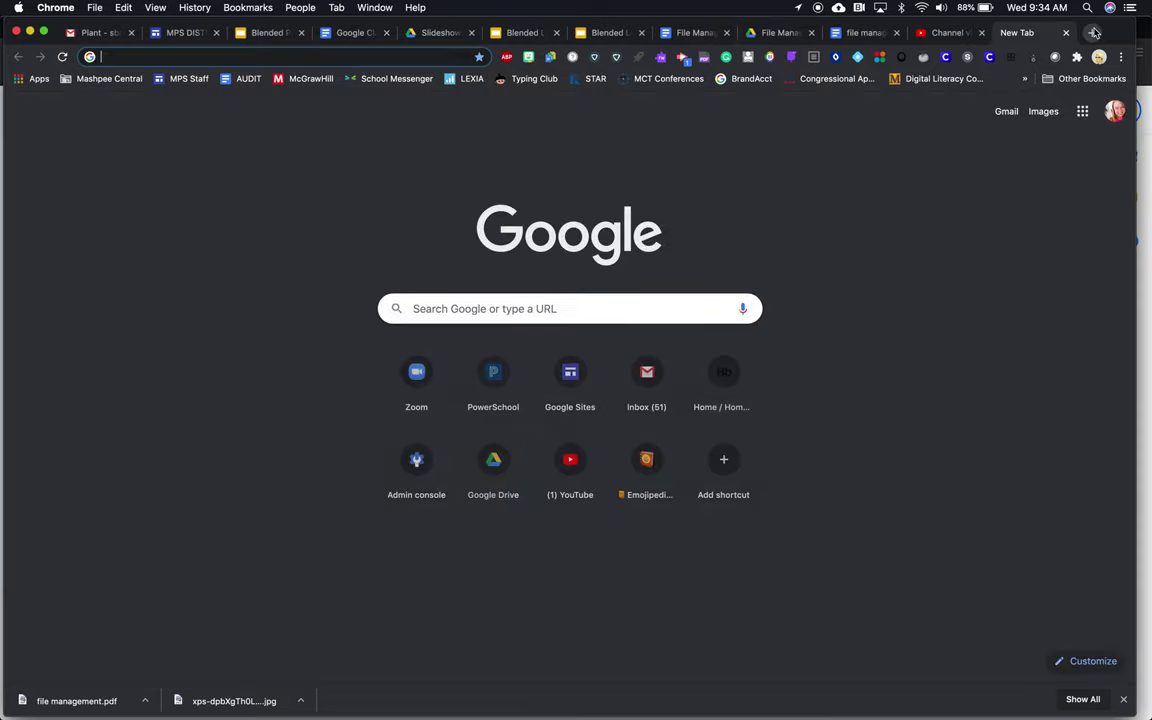
{"action": "type", "text": "slides.new"}
{"action": "key", "text": "Return"}
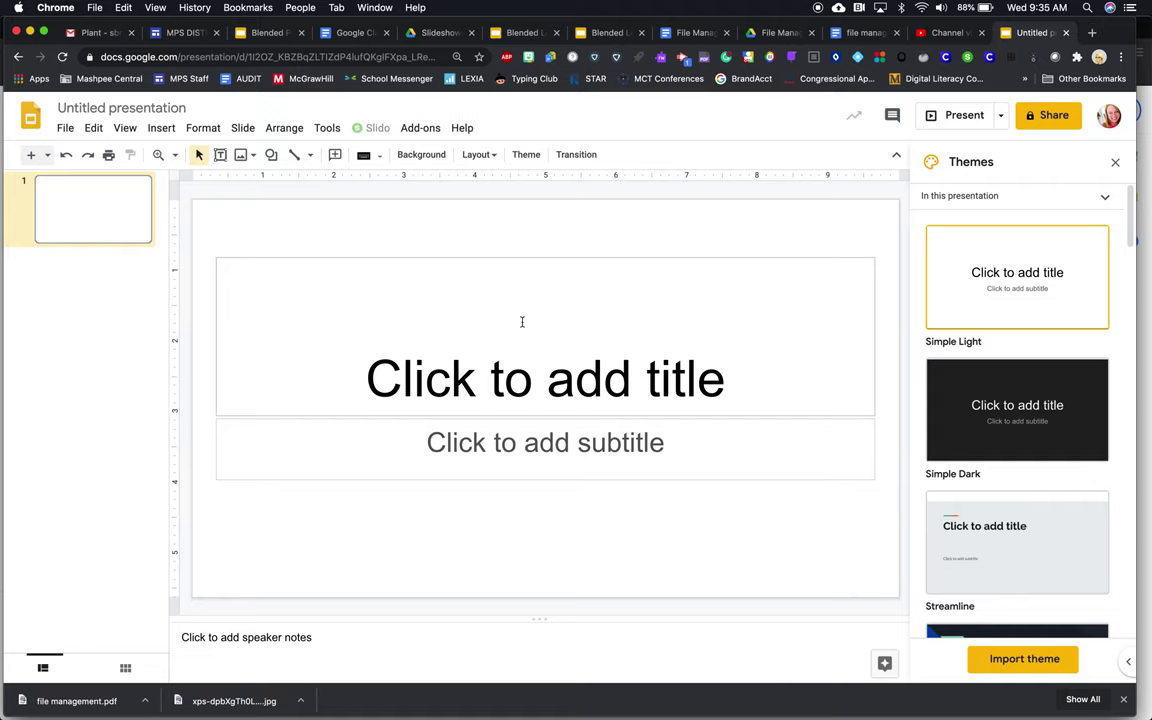
- Delete the title and subtitle placeholders from the first slide
{"action": "left_click", "coordinate": [532, 240]}
{"action": "left_click", "coordinate": [527, 234]}
{"action": "left_click_drag", "start_coordinate": [527, 232], "coordinate": [592, 533]}
{"action": "key", "text": "Delete"}
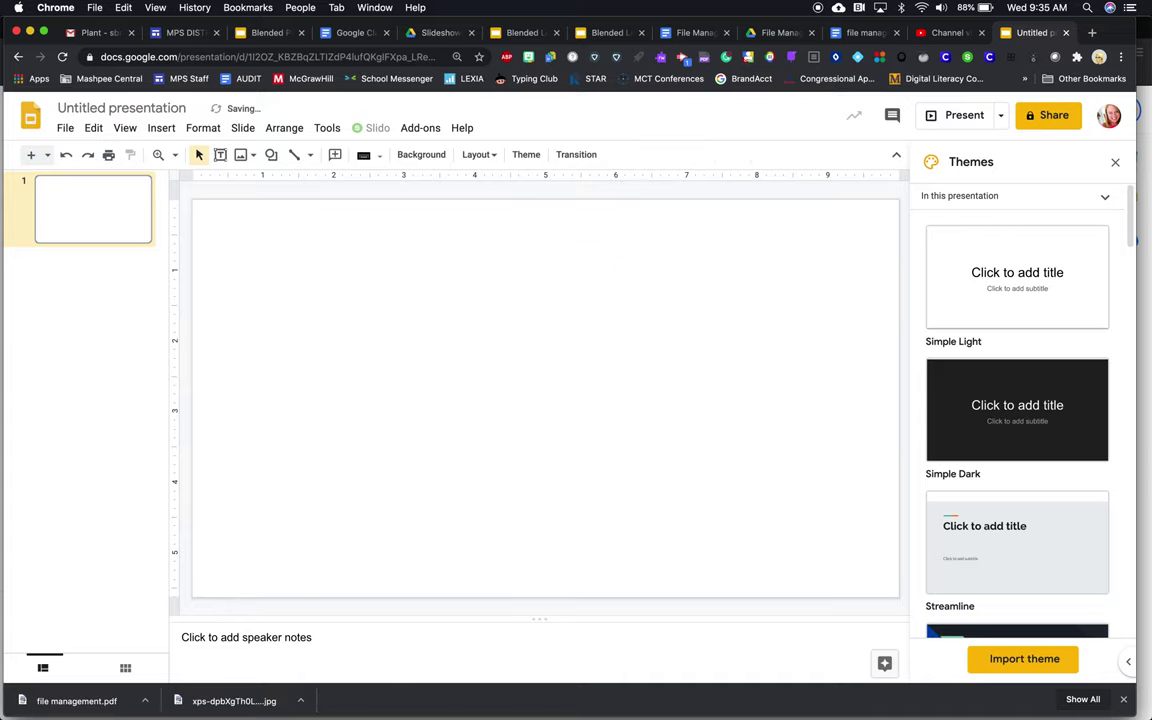
- Search the web for "cute animal" images and insert the black-and-white photo of the fluffy white dog on the slide
{"action": "left_click", "coordinate": [162, 129]}
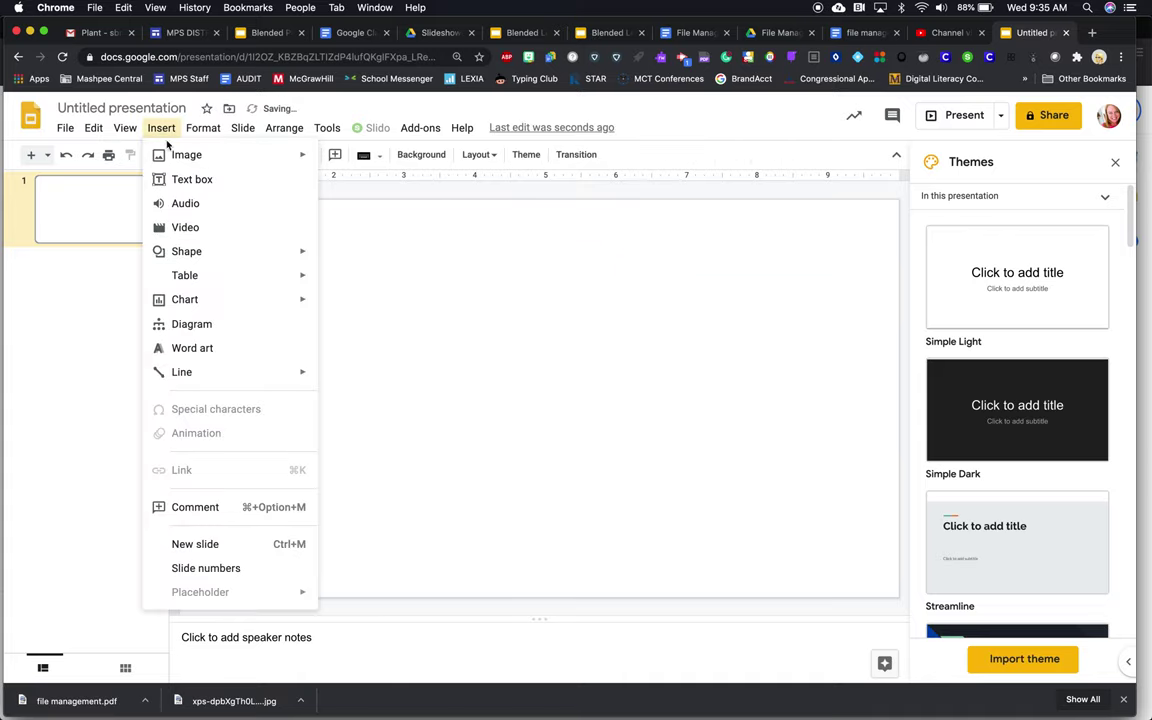
{"action": "mouse_move", "coordinate": [185, 155]}
{"action": "left_click", "coordinate": [378, 192]}
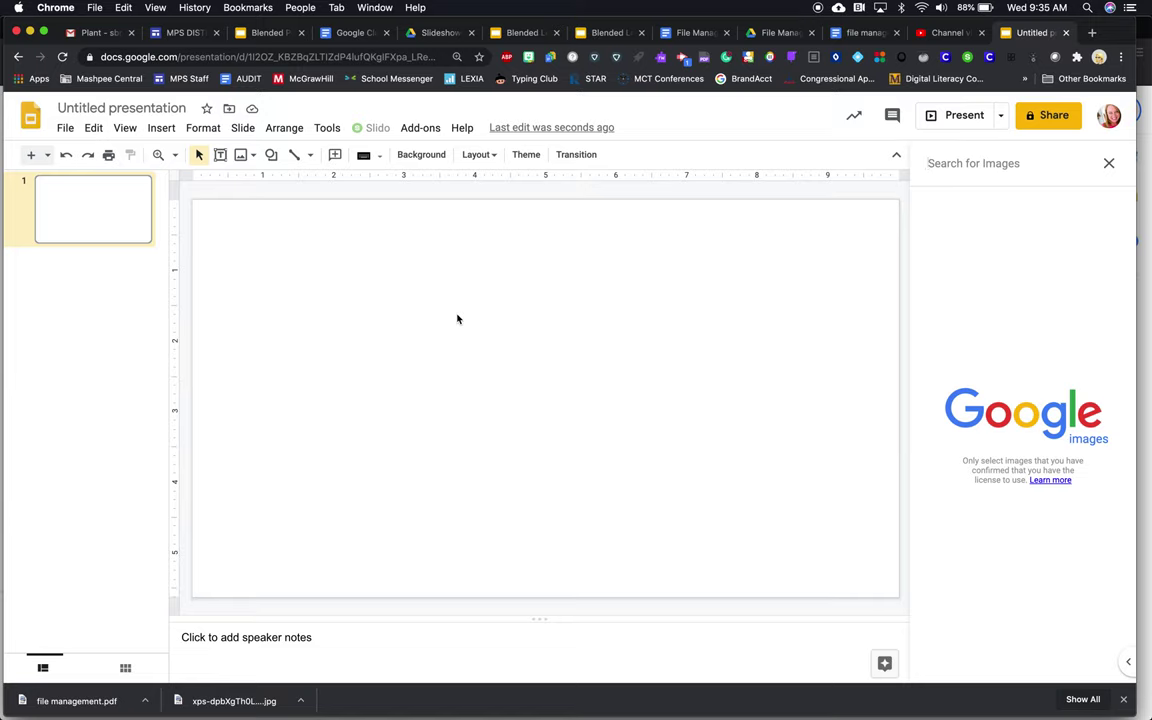
{"action": "left_click", "coordinate": [988, 169]}
{"action": "type", "text": "cute animal"}
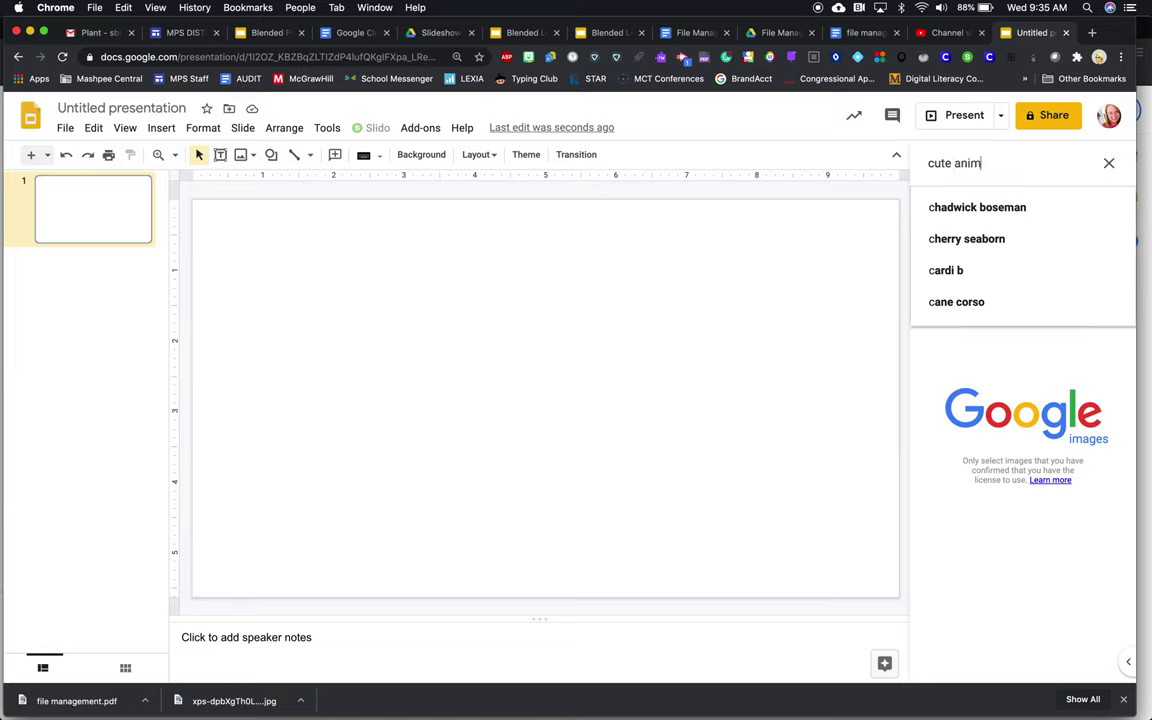
{"action": "key", "text": "Return"}
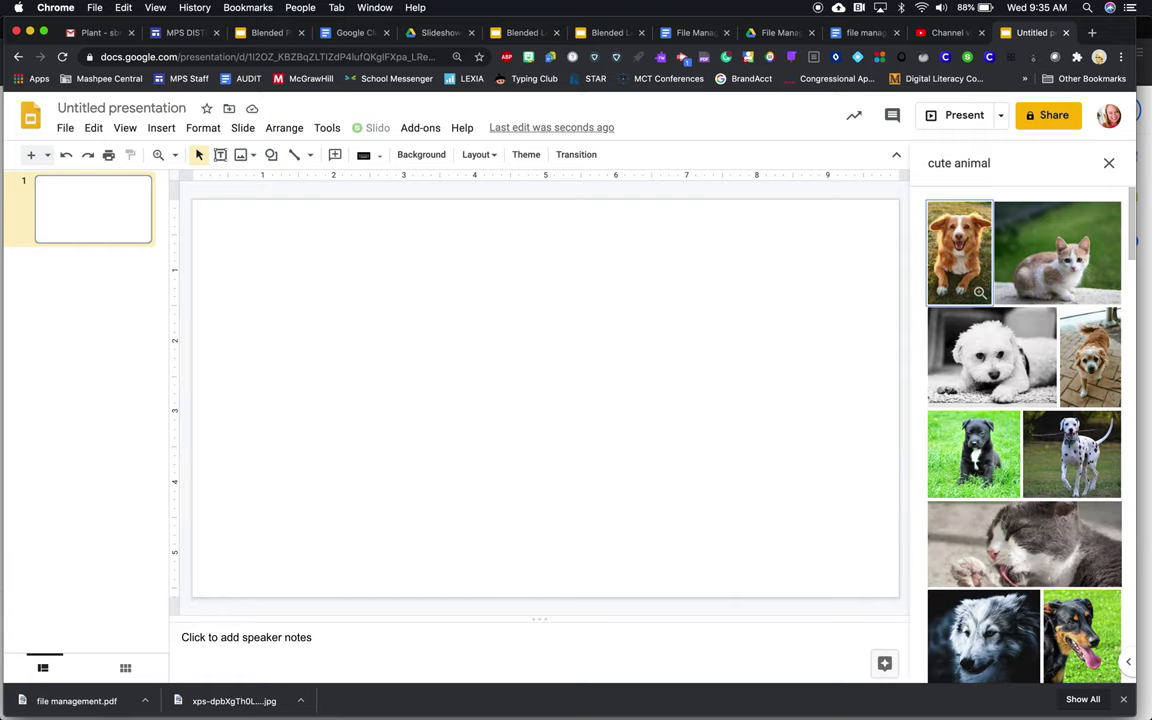
{"action": "left_click", "coordinate": [986, 349]}
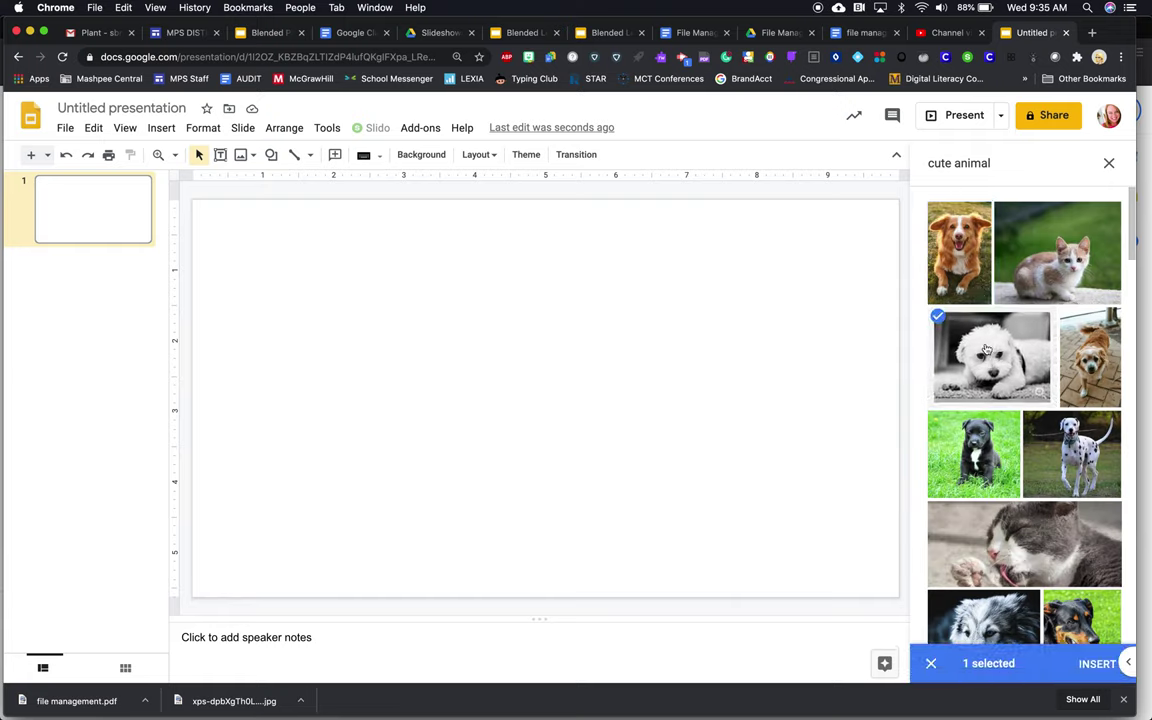
{"action": "left_click", "coordinate": [1096, 663]}
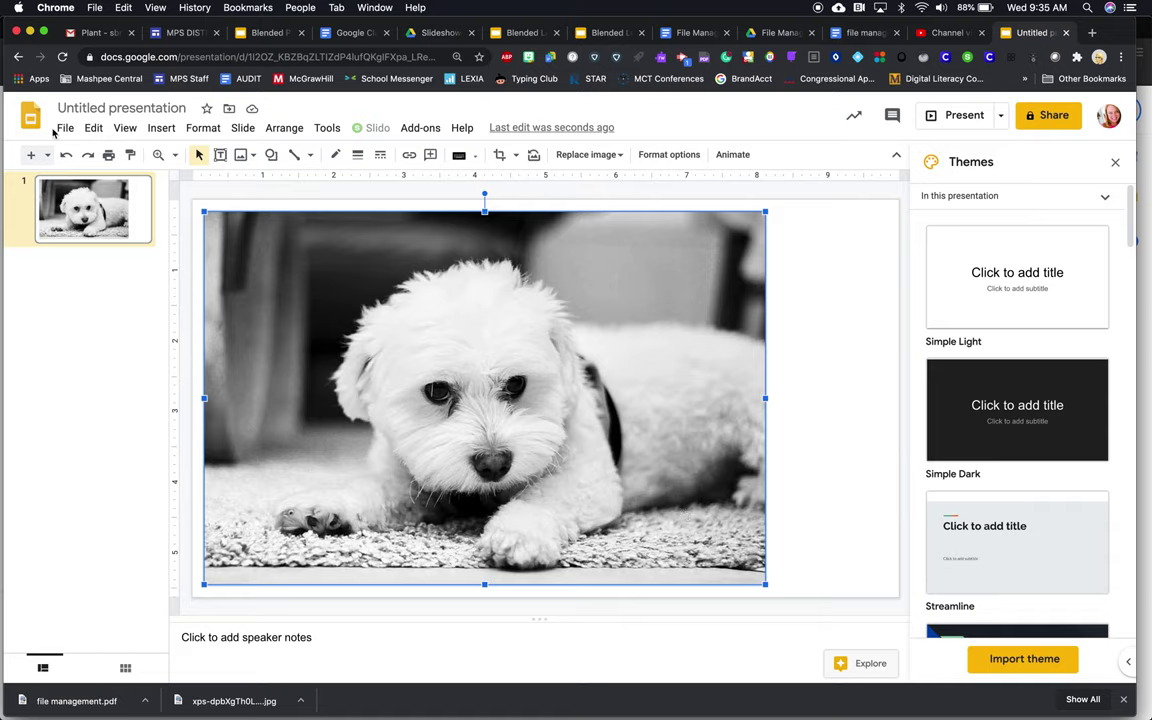
- Rename the presentation as Cute Animal Presentation
{"action": "left_click", "coordinate": [89, 115]}
{"action": "type", "text": "Cute "}
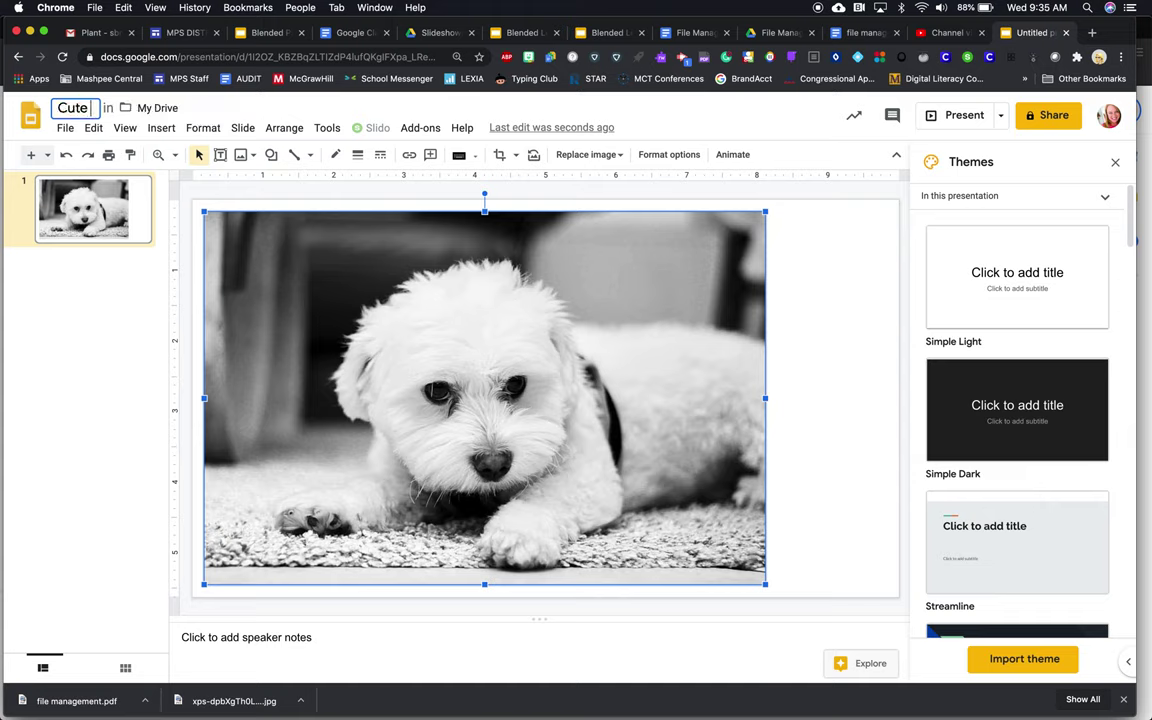
{"action": "type", "text": "Animal Presentation"}
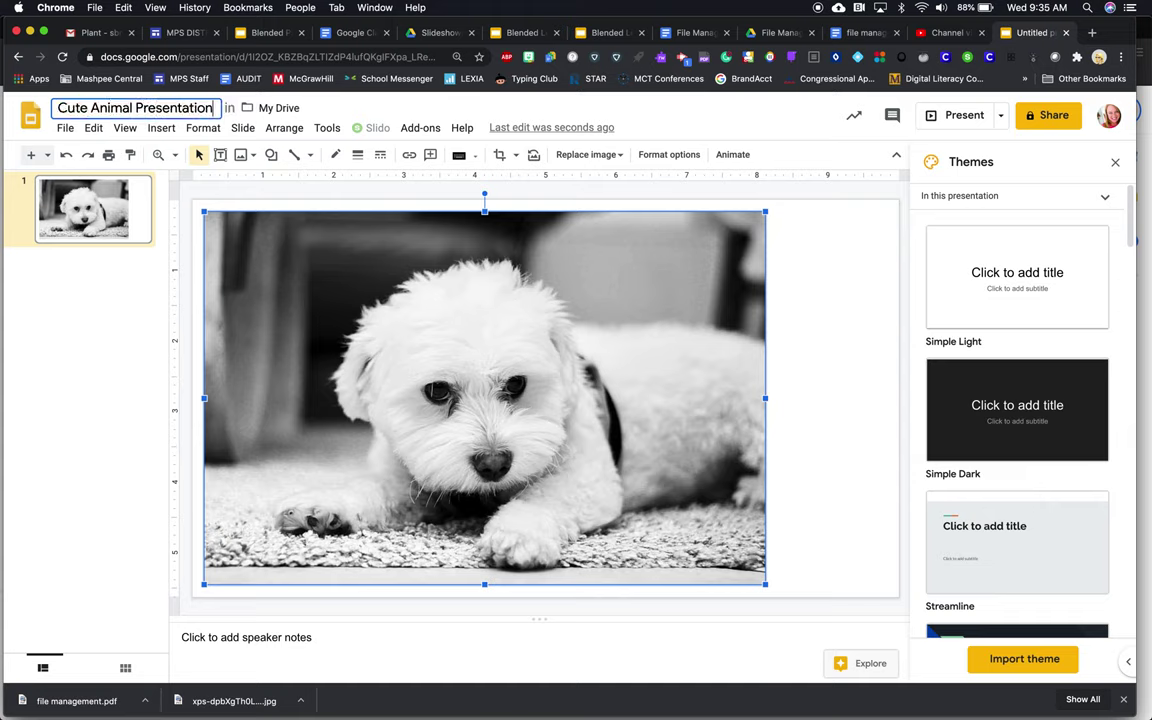
{"action": "left_click", "coordinate": [72, 281]}
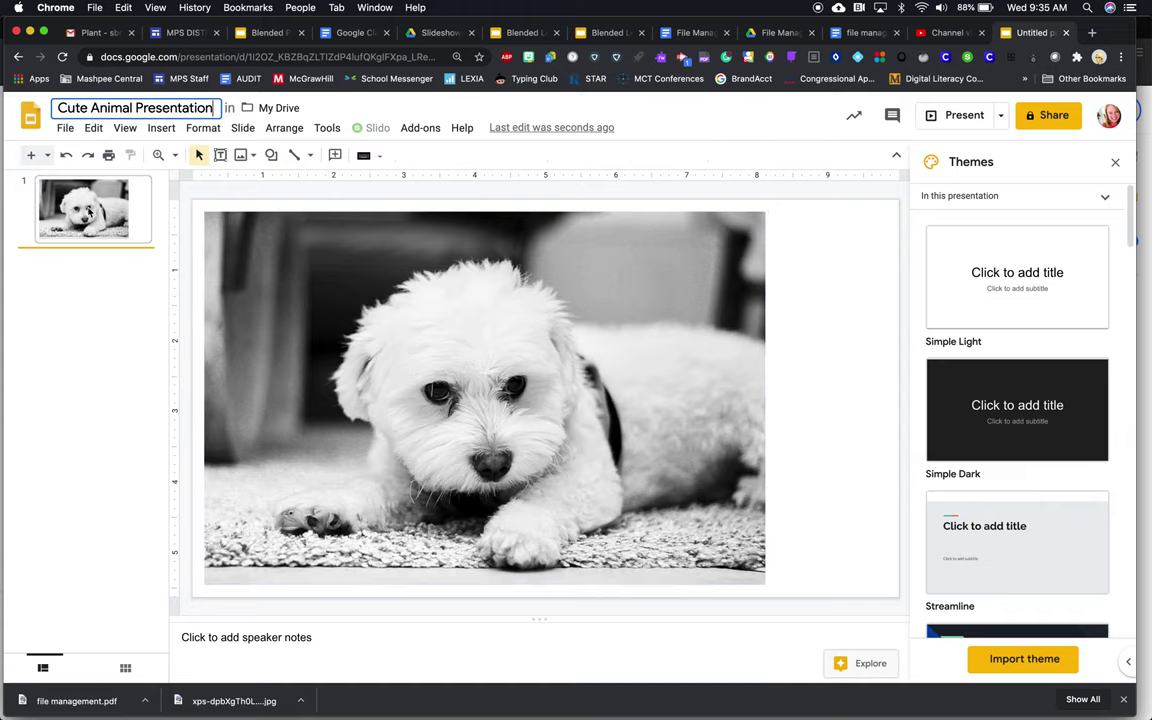
- Download the current slide as a JPEG image
{"action": "left_click", "coordinate": [65, 128]}
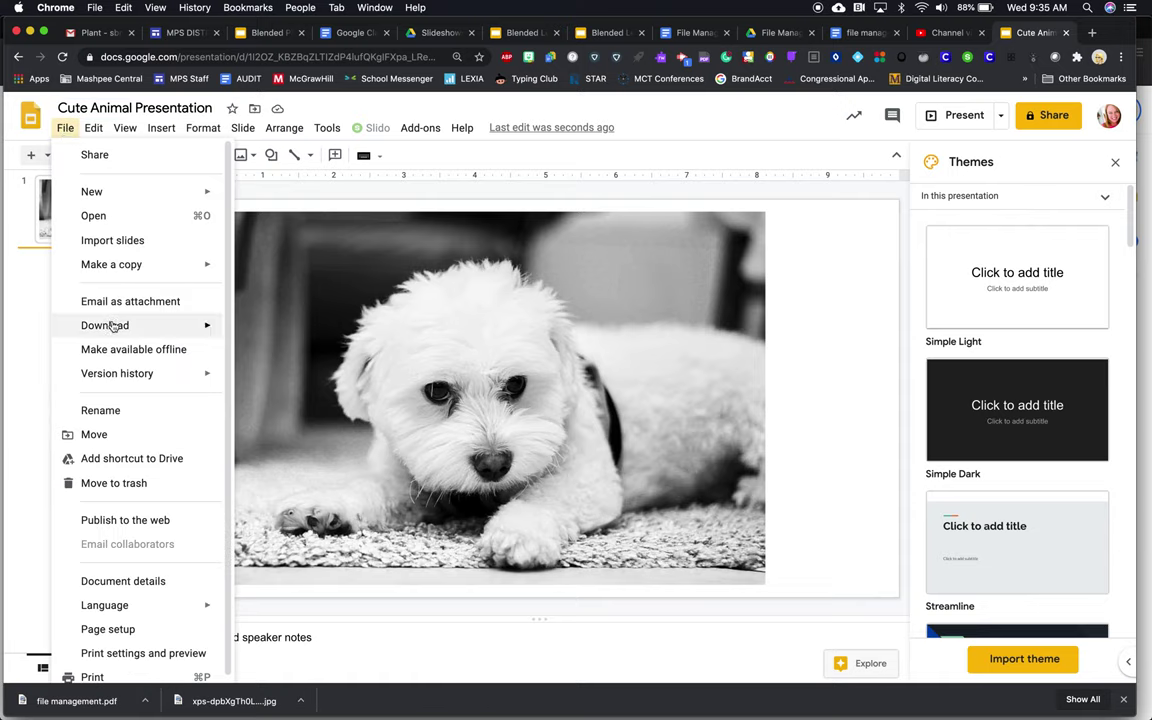
{"action": "mouse_move", "coordinate": [114, 327]}
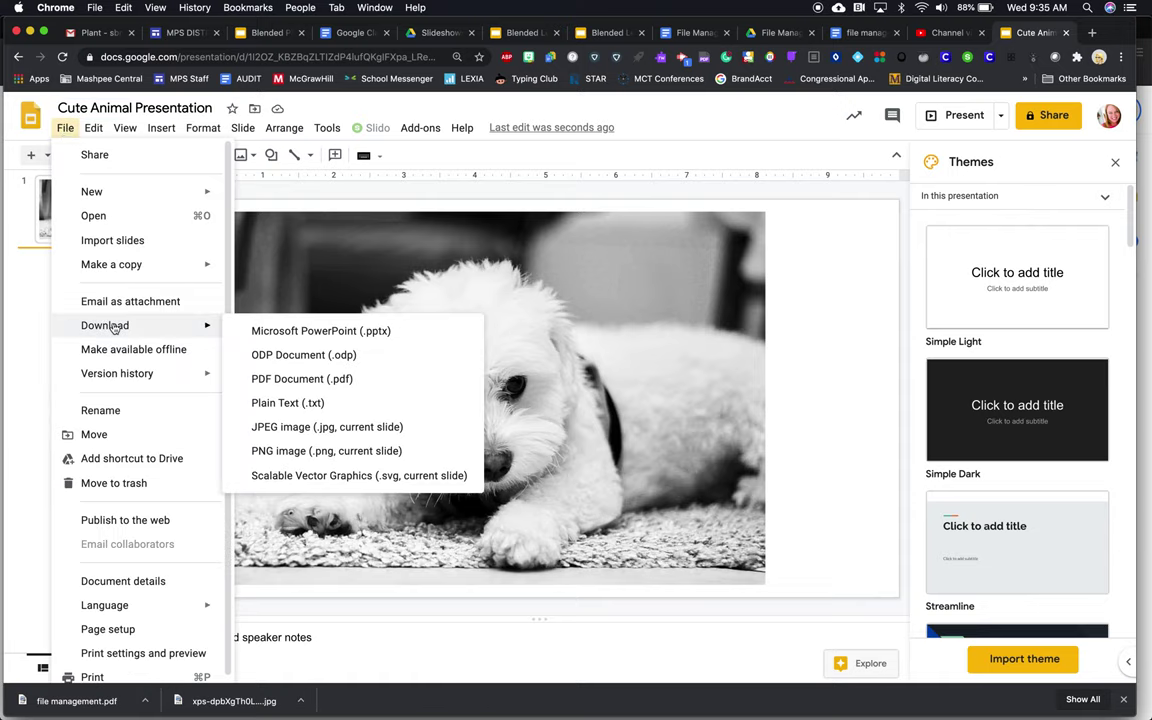
{"action": "left_click", "coordinate": [320, 428]}
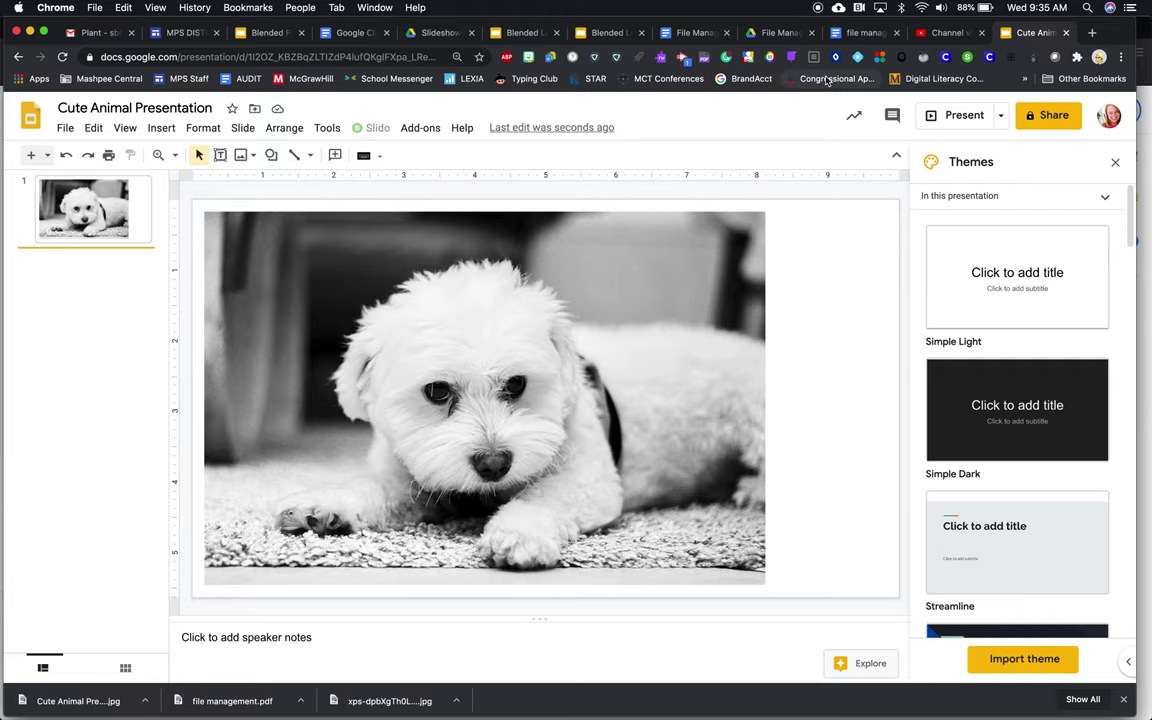
- Switch to Google Drive and upload Cute Animal Presentation.jpg from Downloads into the File Management folder
{"action": "left_click", "coordinate": [770, 35]}
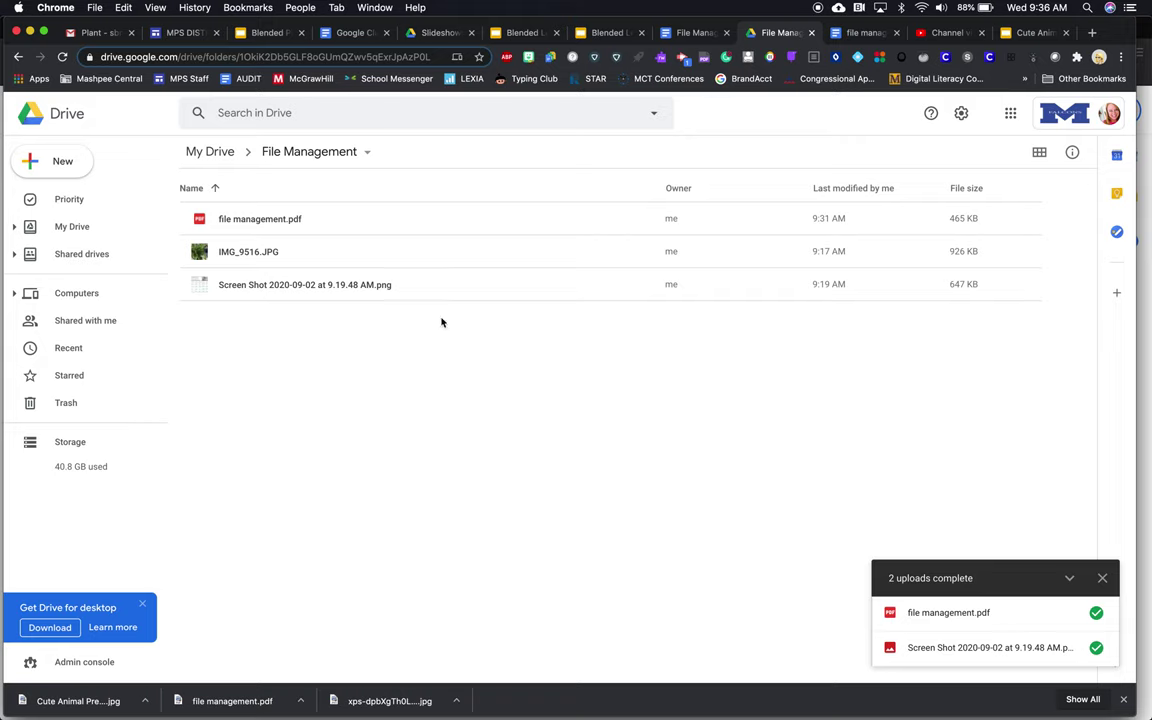
{"action": "left_click", "coordinate": [60, 161]}
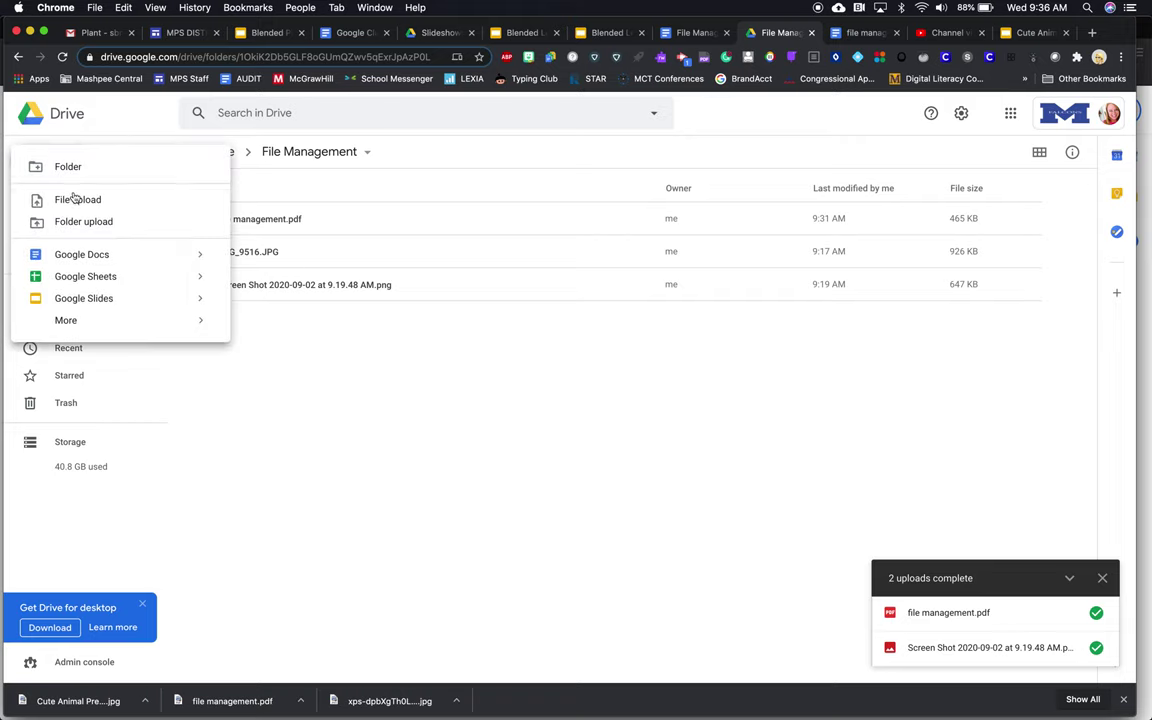
{"action": "left_click", "coordinate": [76, 200]}
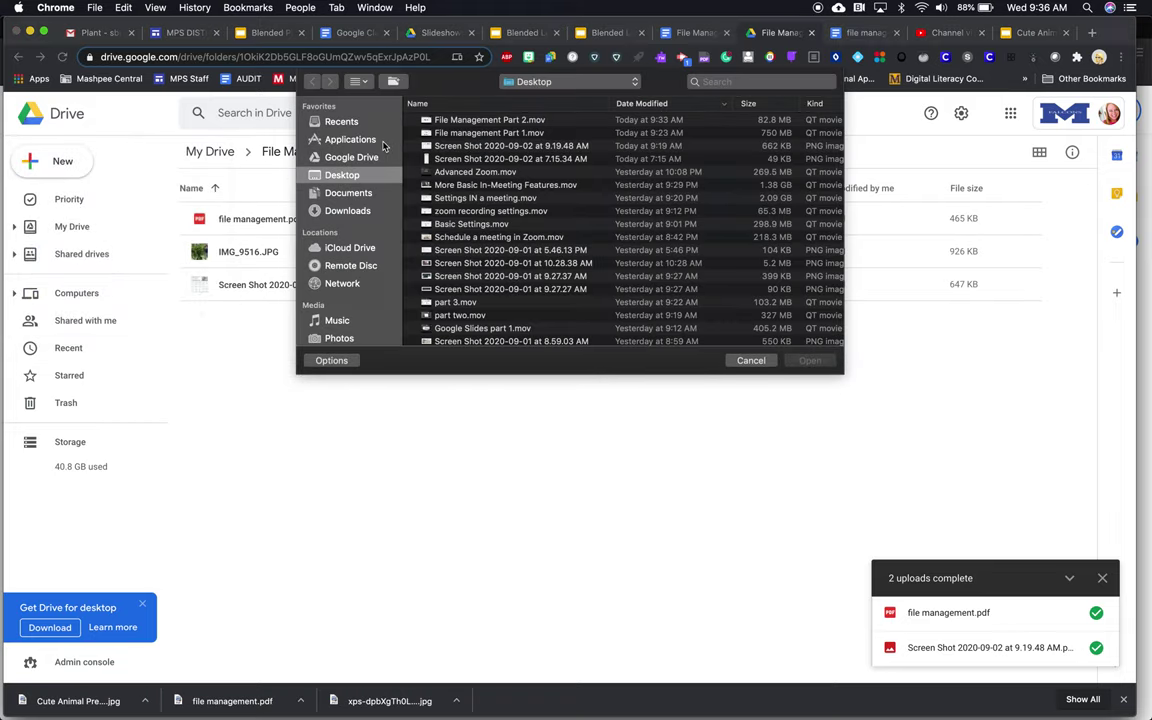
{"action": "left_click", "coordinate": [347, 210]}
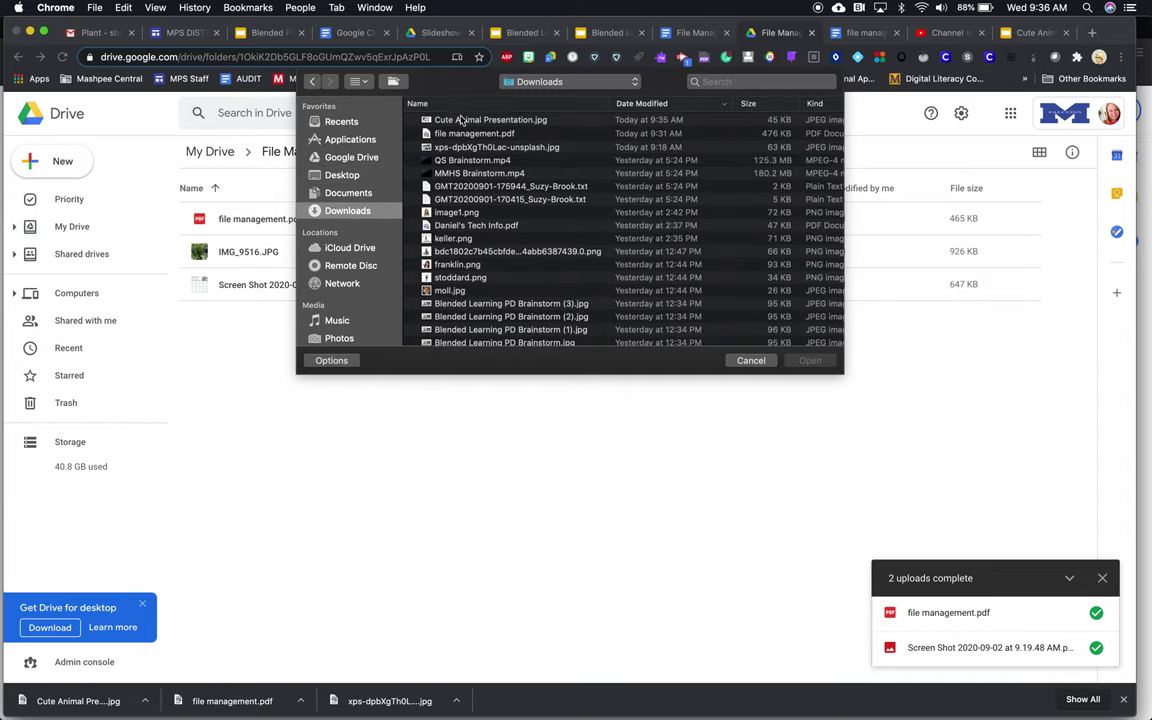
{"action": "left_click", "coordinate": [463, 120]}
{"action": "left_click", "coordinate": [810, 360]}
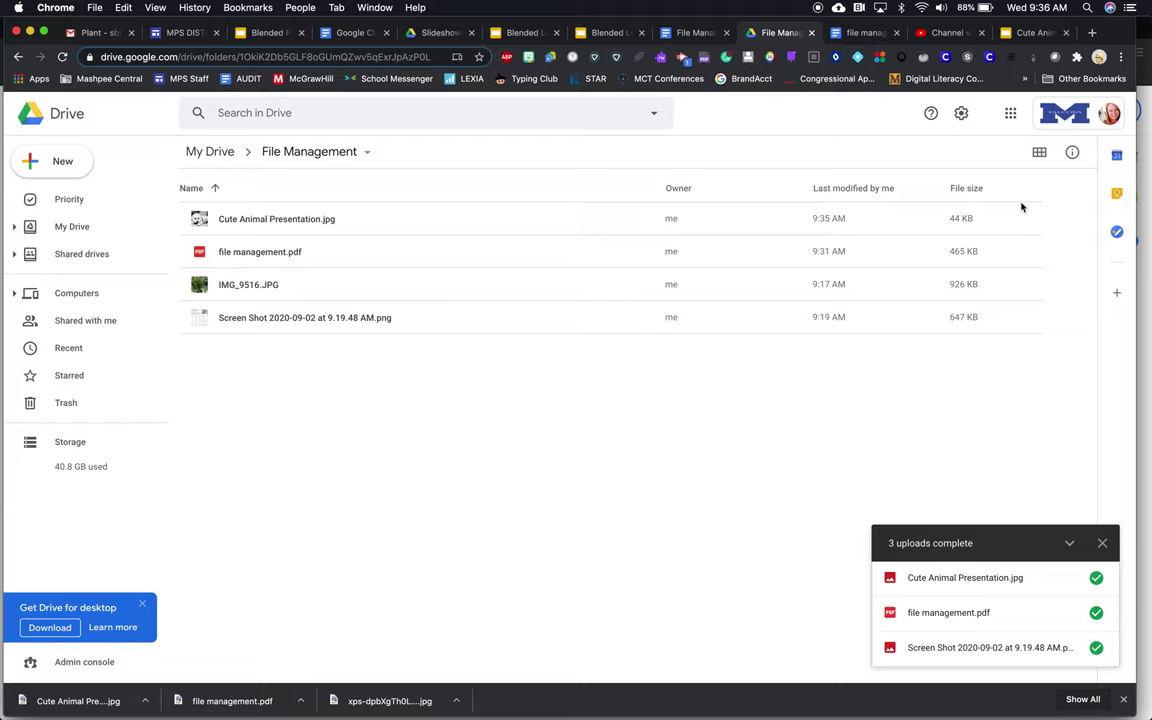
- Switch to Gmail and start a new message addressed to the intended recipient's school e-mail
{"action": "left_click", "coordinate": [87, 32]}
{"action": "left_click", "coordinate": [70, 172]}
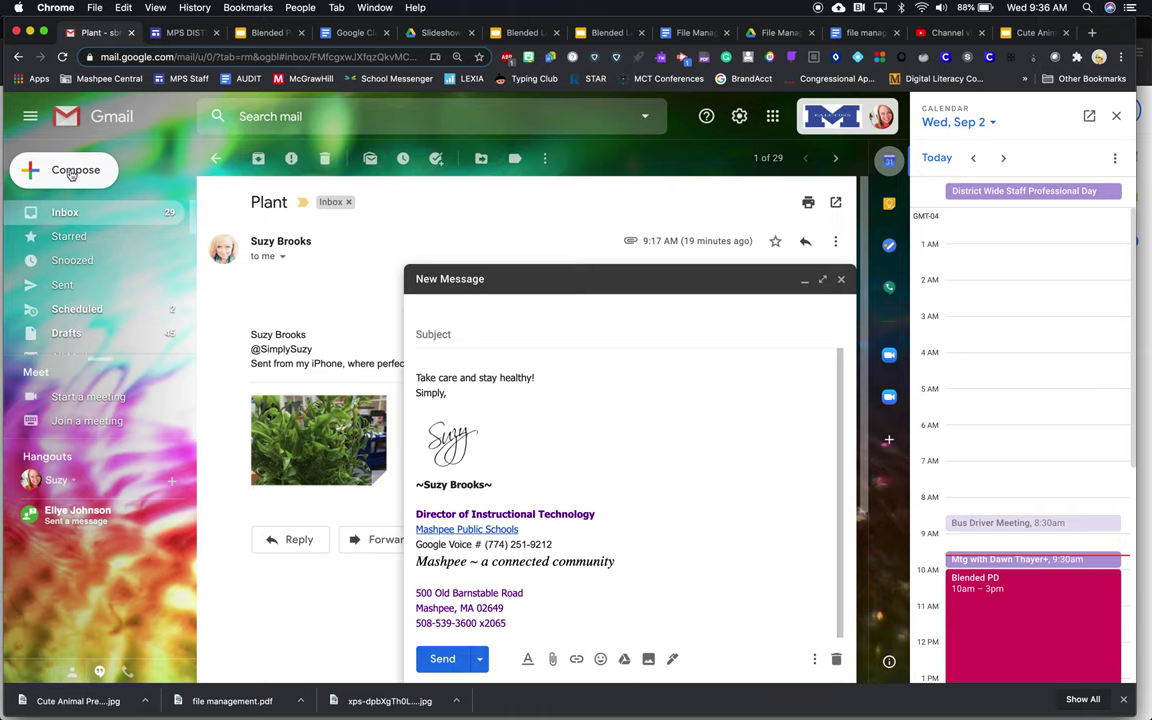
{"action": "type", "text": "sbr"}
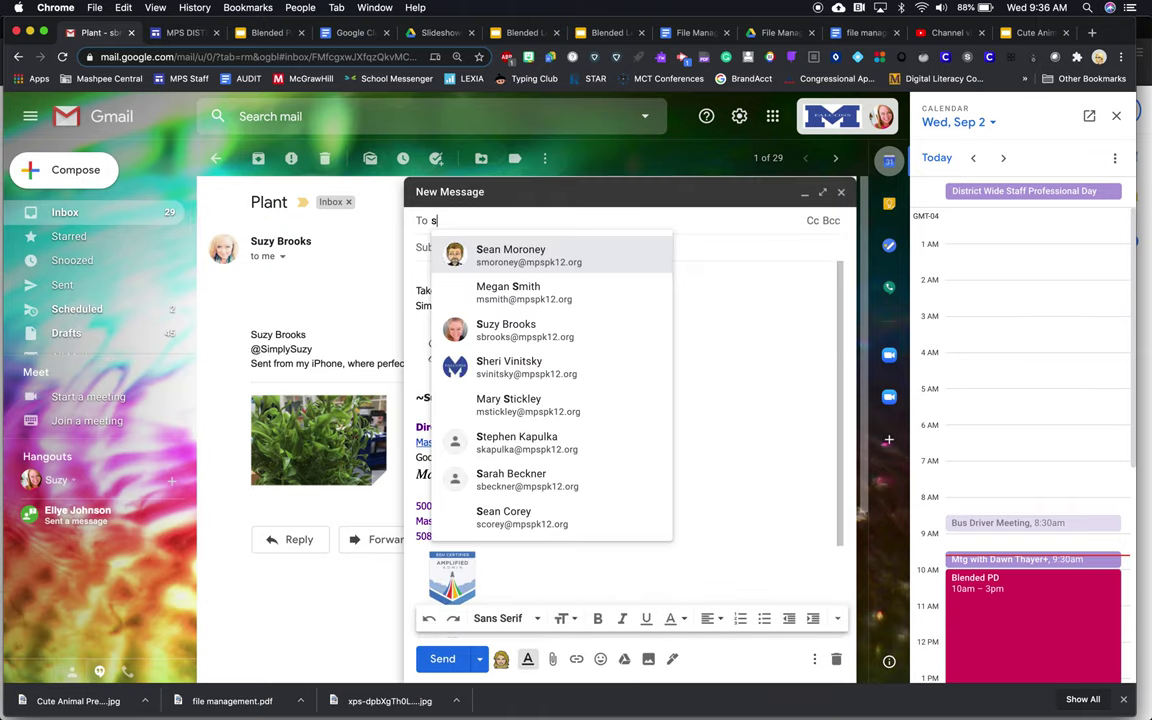
{"action": "left_click", "coordinate": [540, 256]}
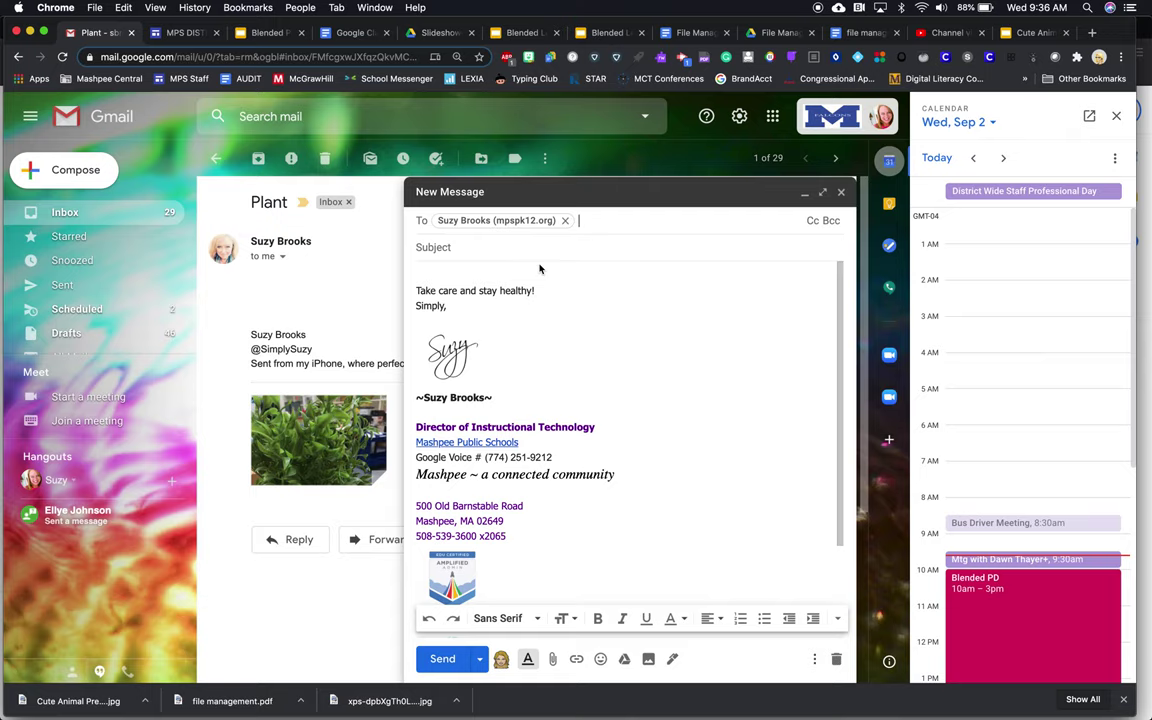
- Insert Cute Animal Presentation.jpg from Downloads as an inline photo in the message body
{"action": "left_click", "coordinate": [648, 660]}
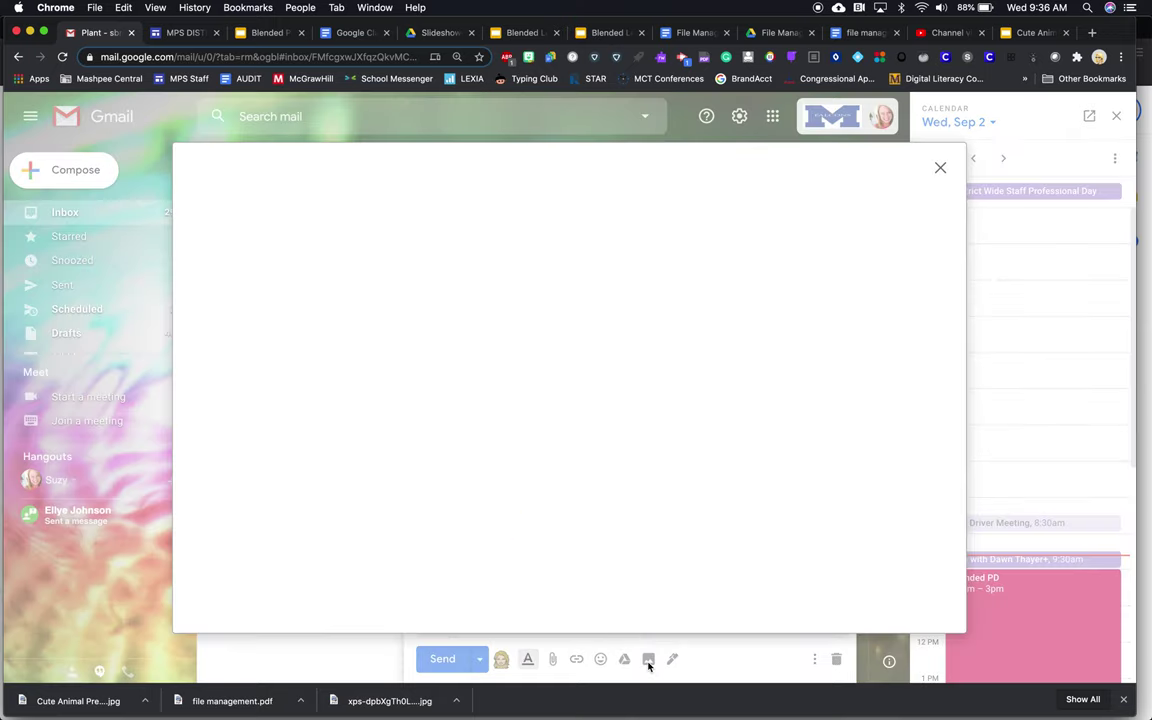
{"action": "left_click", "coordinate": [338, 196]}
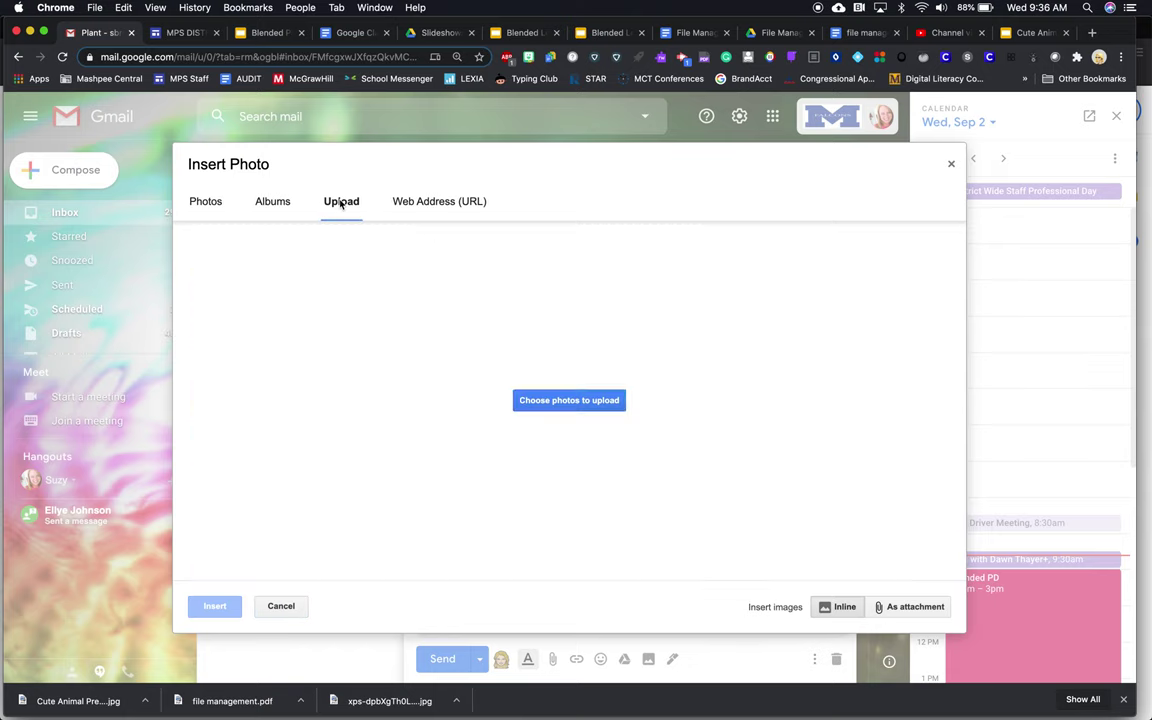
{"action": "left_click", "coordinate": [568, 425]}
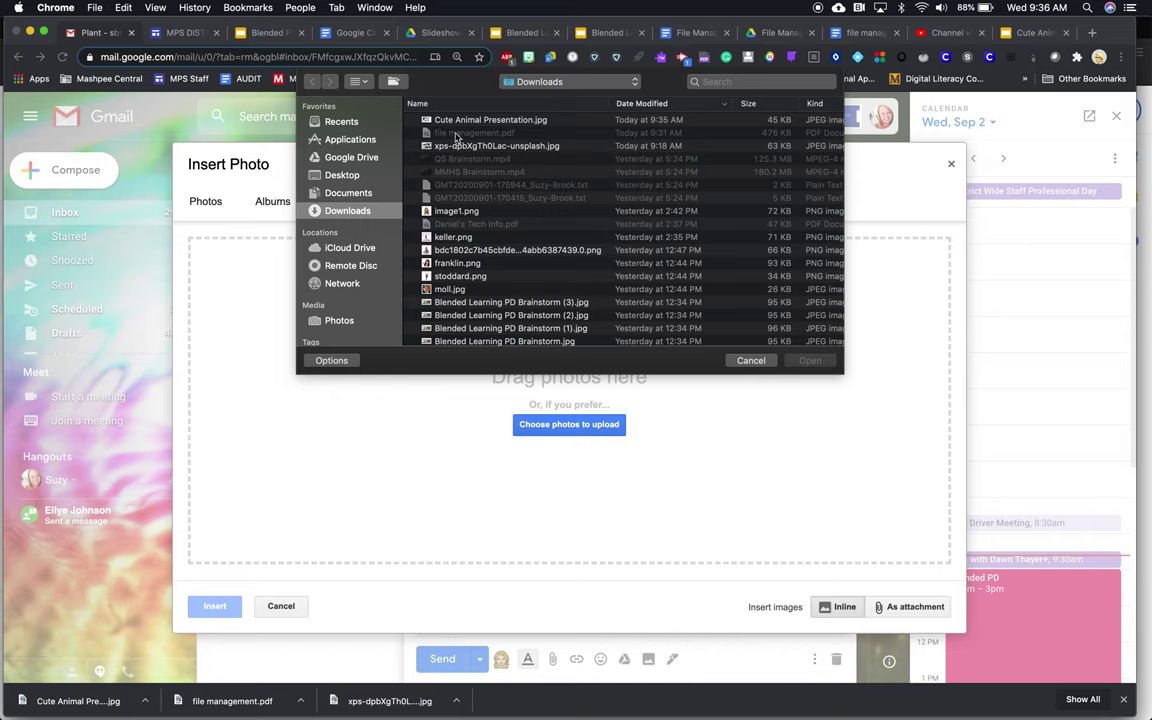
{"action": "left_click", "coordinate": [425, 119]}
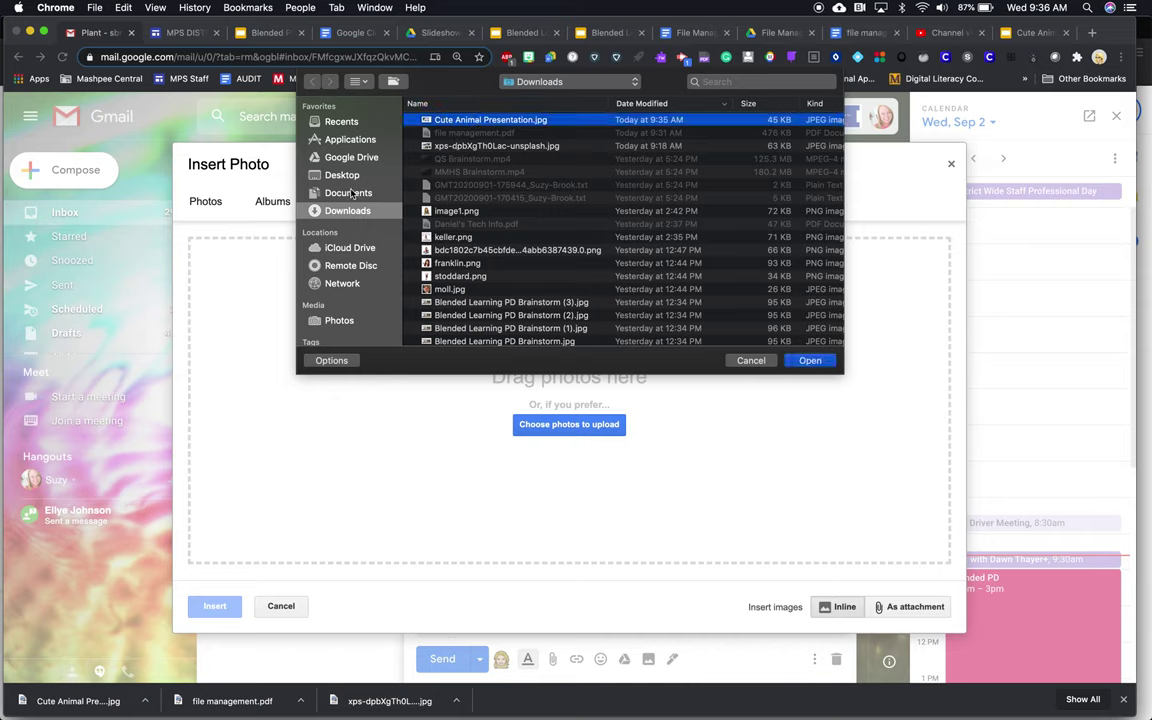
{"action": "left_click", "coordinate": [346, 192]}
{"action": "left_click", "coordinate": [345, 175]}
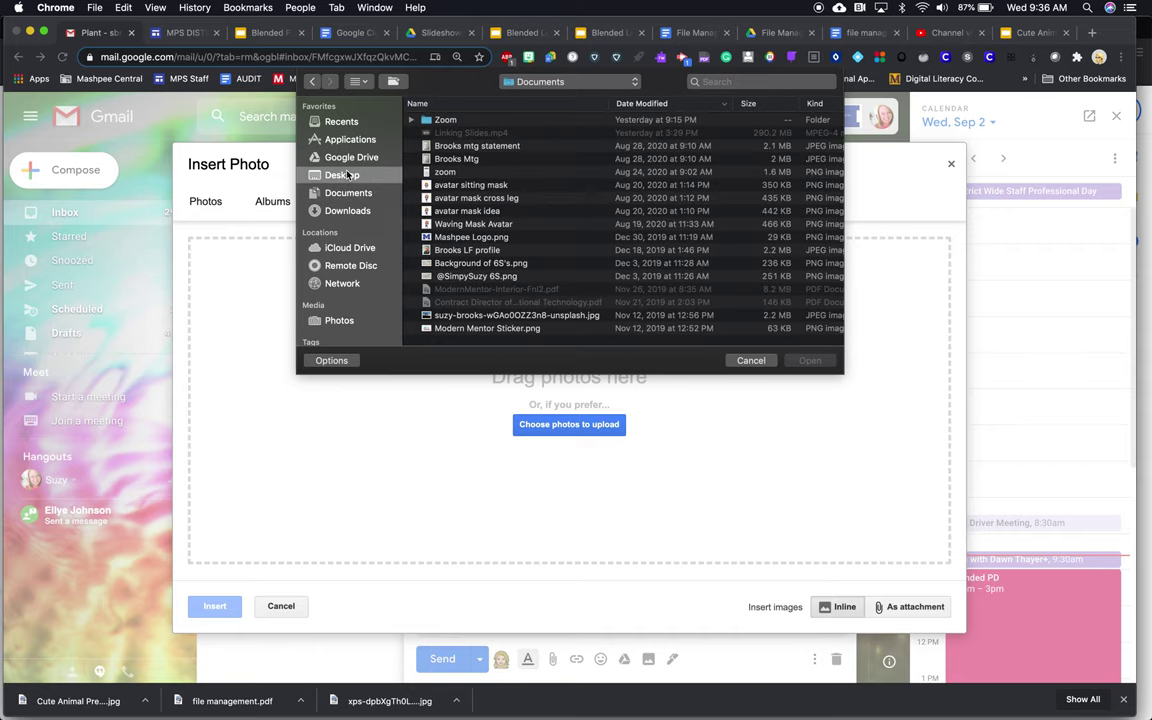
{"action": "left_click", "coordinate": [348, 211]}
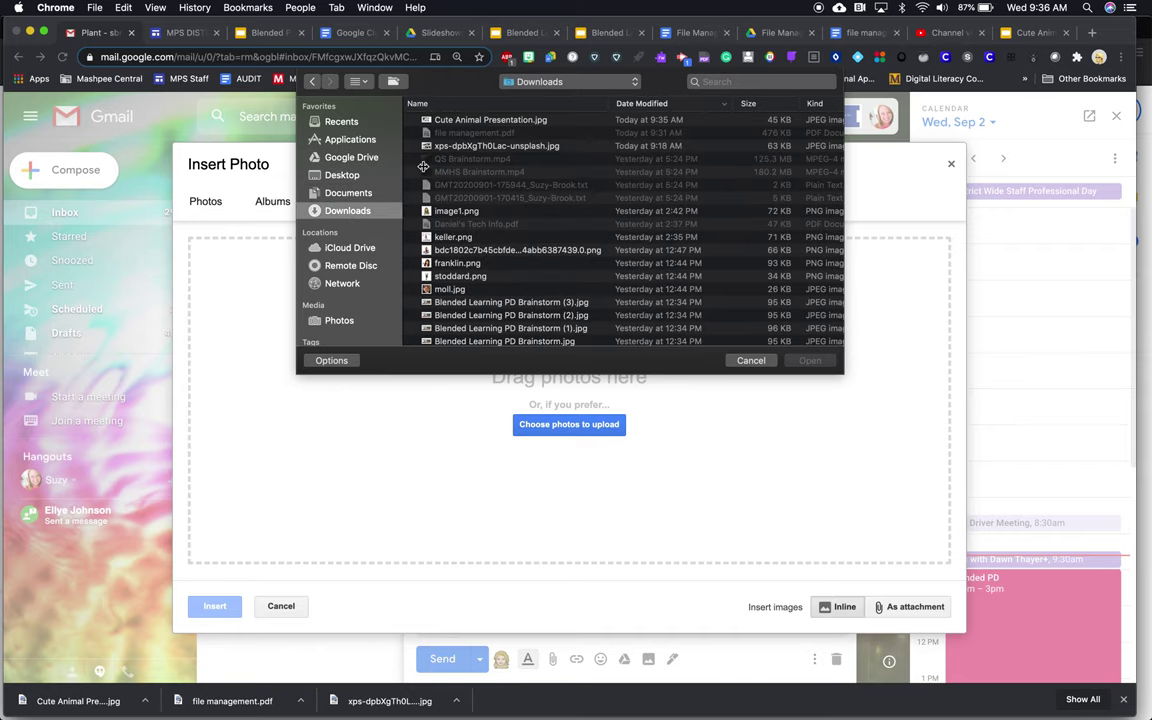
{"action": "left_click", "coordinate": [477, 119]}
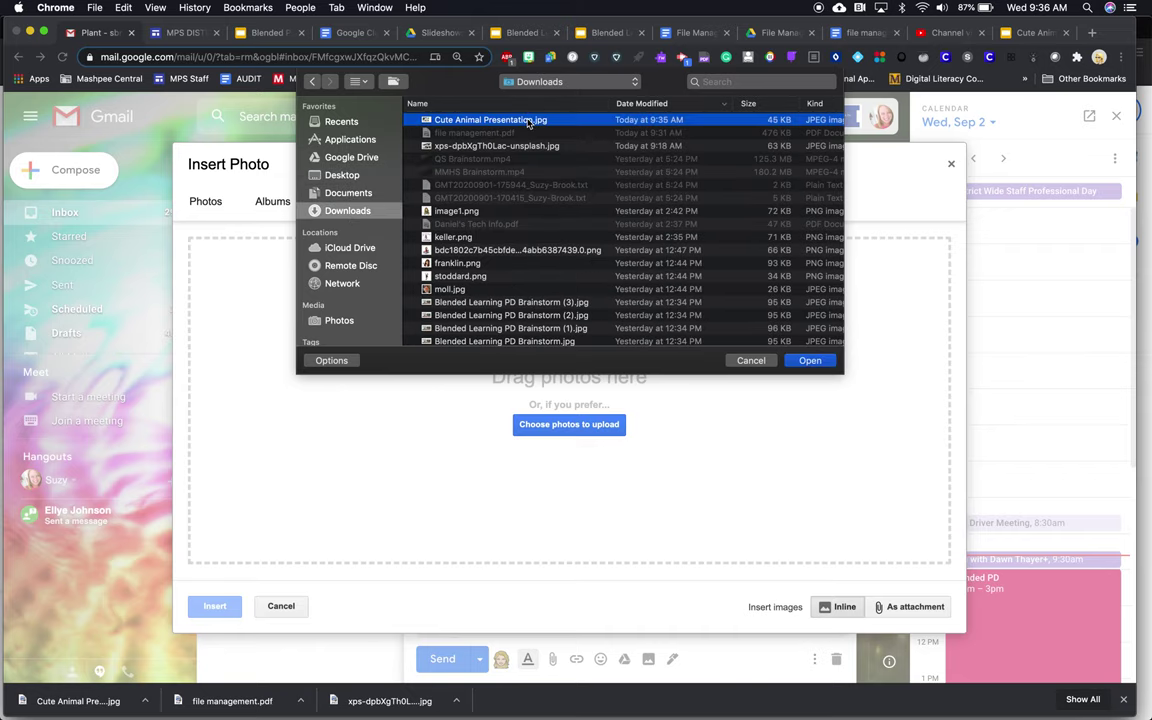
{"action": "left_click", "coordinate": [810, 360]}
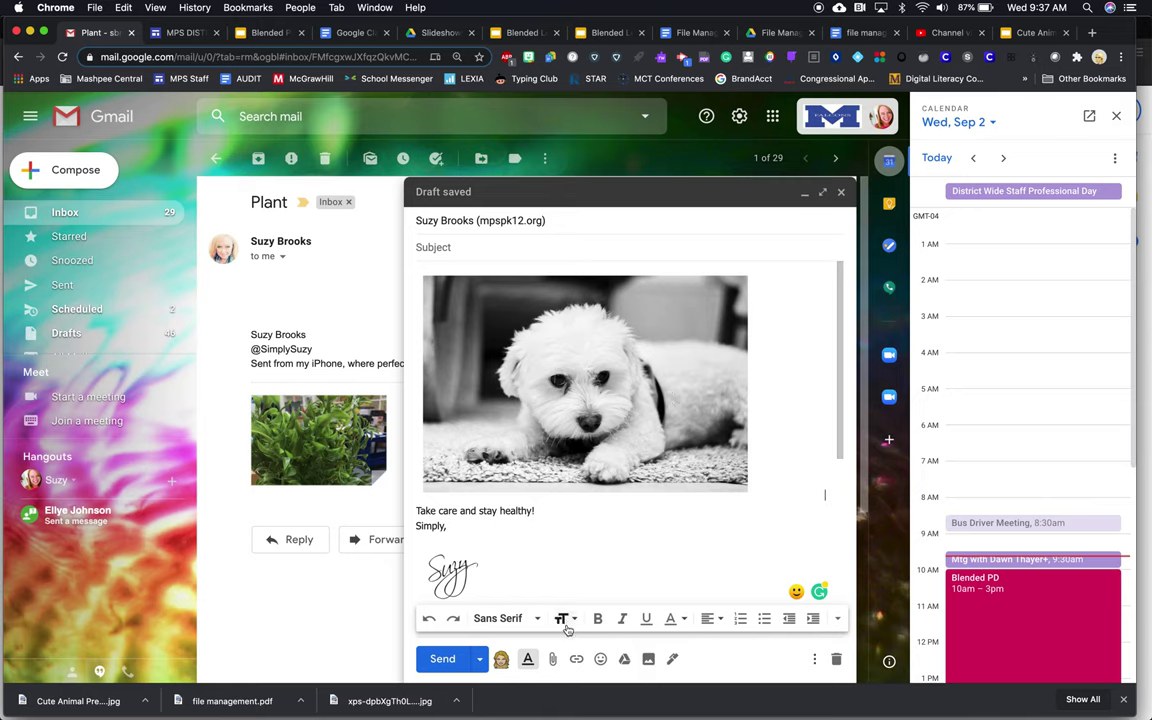
- Attach Cute Animal Presentation.jpg from Downloads to the message as a file
{"action": "left_click", "coordinate": [554, 662]}
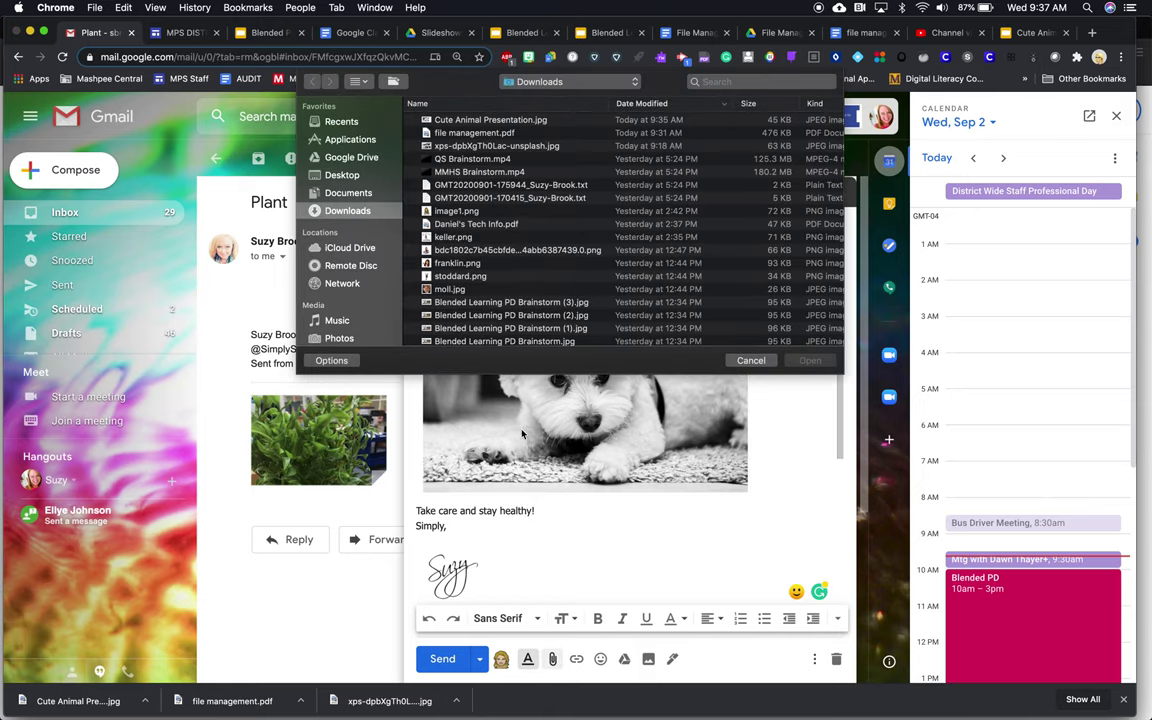
{"action": "left_click", "coordinate": [497, 119]}
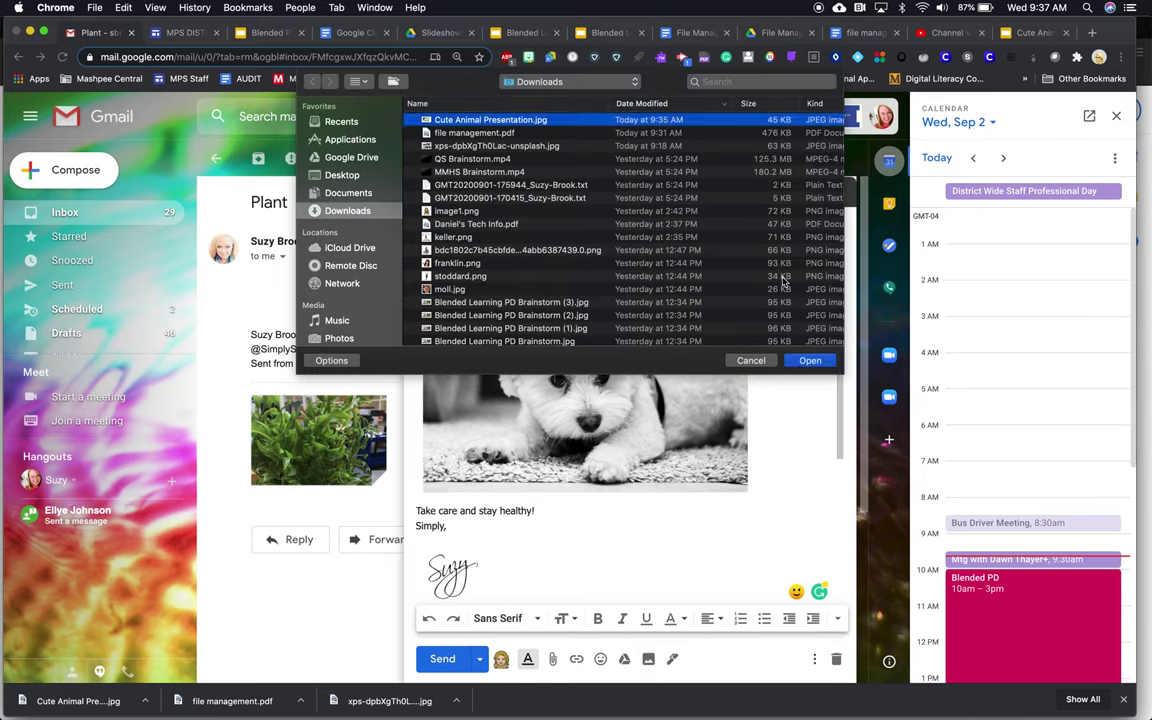
{"action": "left_click", "coordinate": [810, 360]}
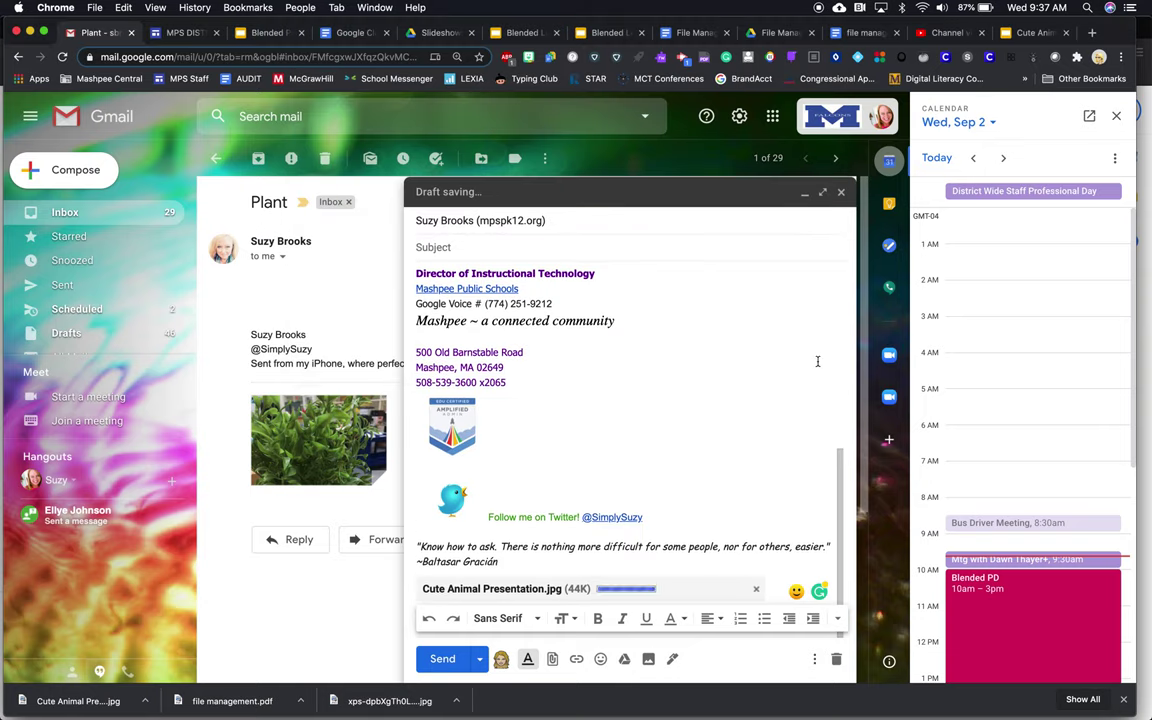
- Insert Cute Animal Presentation.jpg from Drive's File Management folder into the message as a Drive link and send the e-mail
{"action": "left_click", "coordinate": [624, 659]}
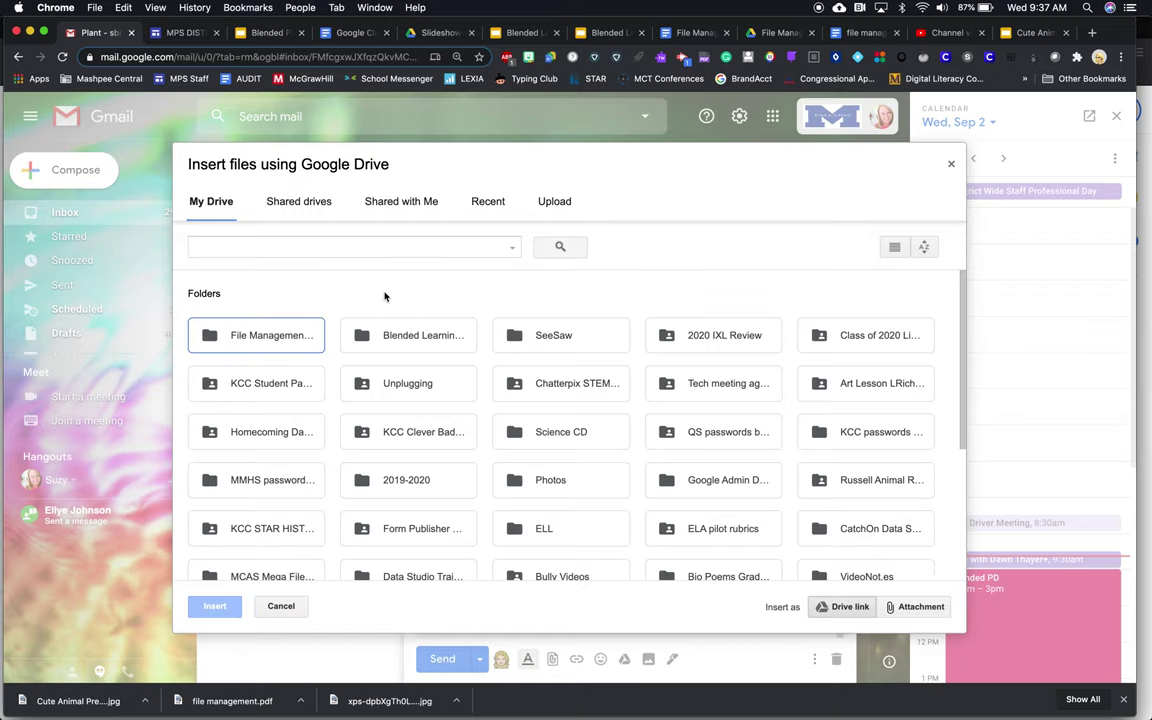
{"action": "double_click", "coordinate": [273, 337]}
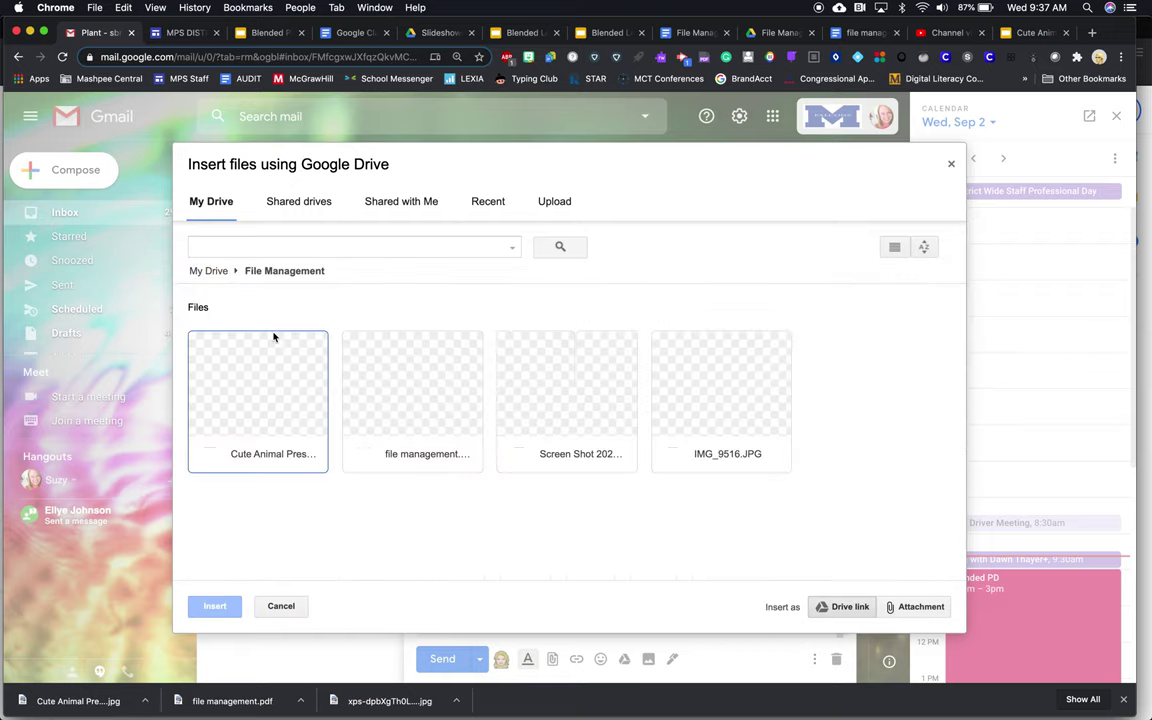
{"action": "left_click", "coordinate": [242, 363]}
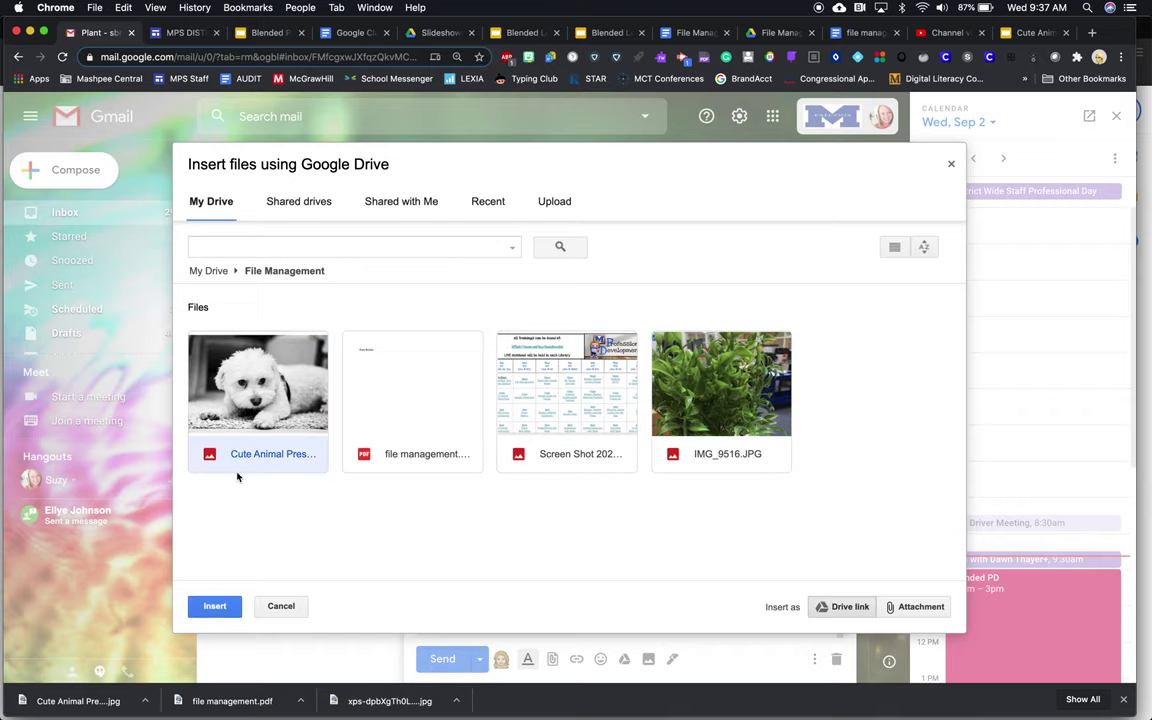
{"action": "left_click", "coordinate": [215, 606]}
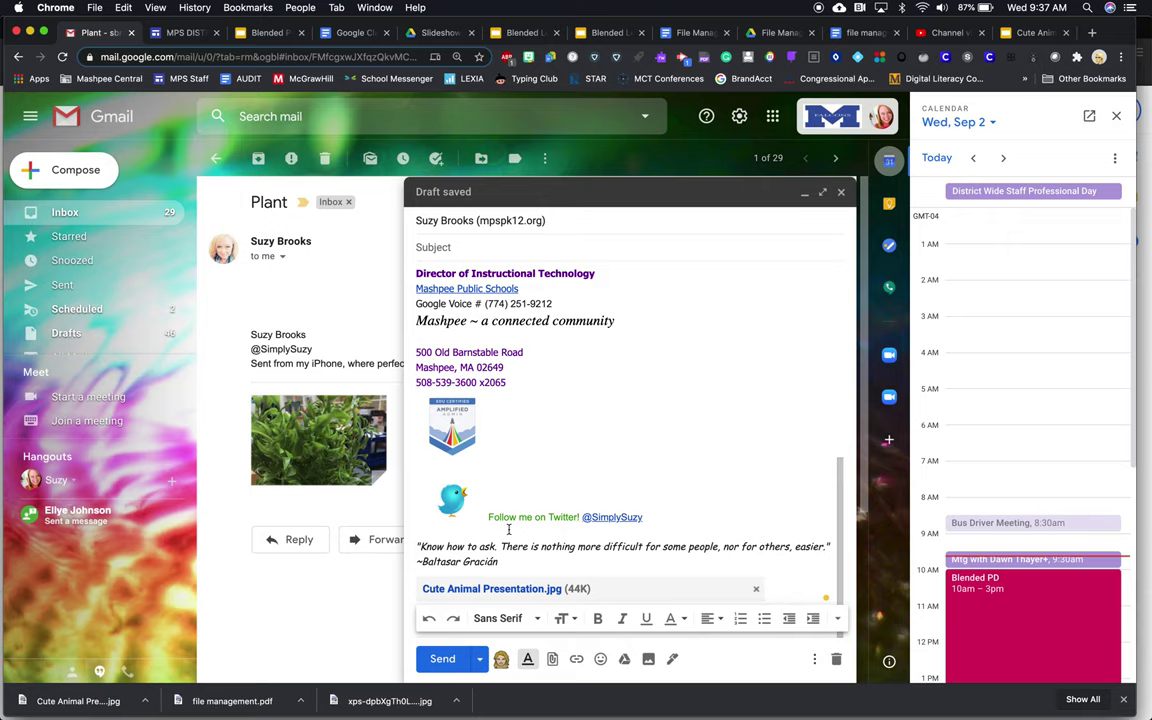
{"action": "scroll", "coordinate": [509, 530], "scroll_direction": "up", "scroll_amount": 8}
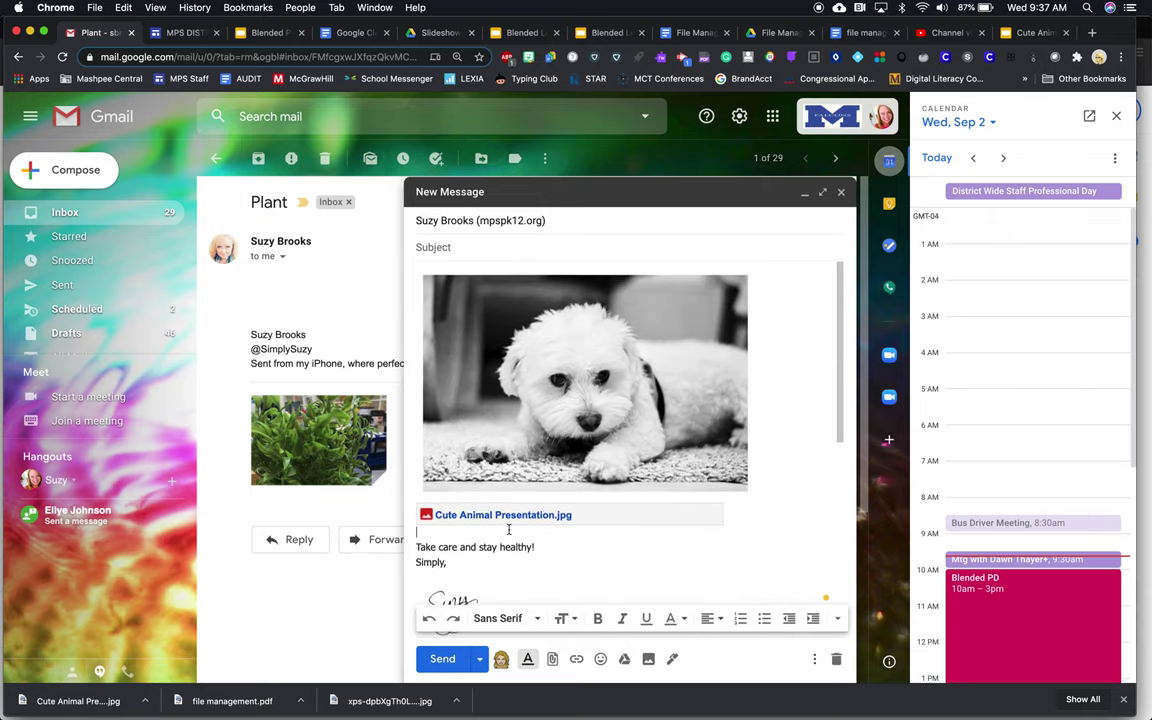
{"action": "left_click", "coordinate": [442, 659]}
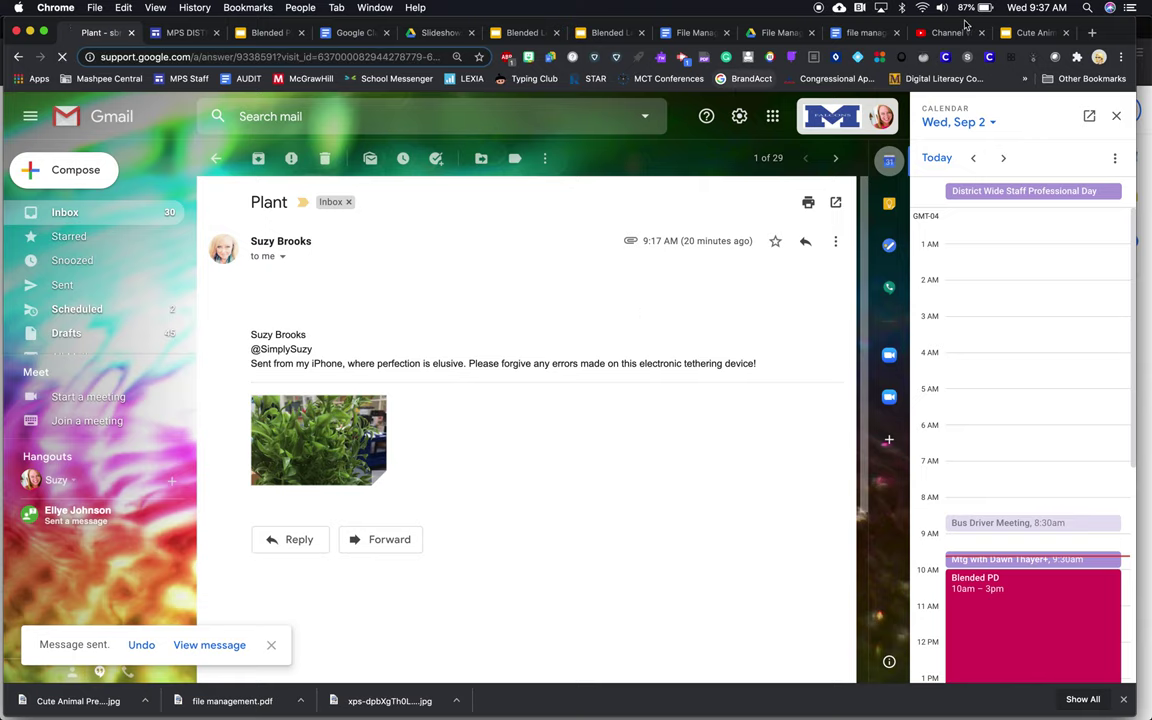
- Switch to the Cute Animal Presentation in Google Slides and shrink the dog photo to about 4.4 inches wide
{"action": "left_click", "coordinate": [1030, 35]}
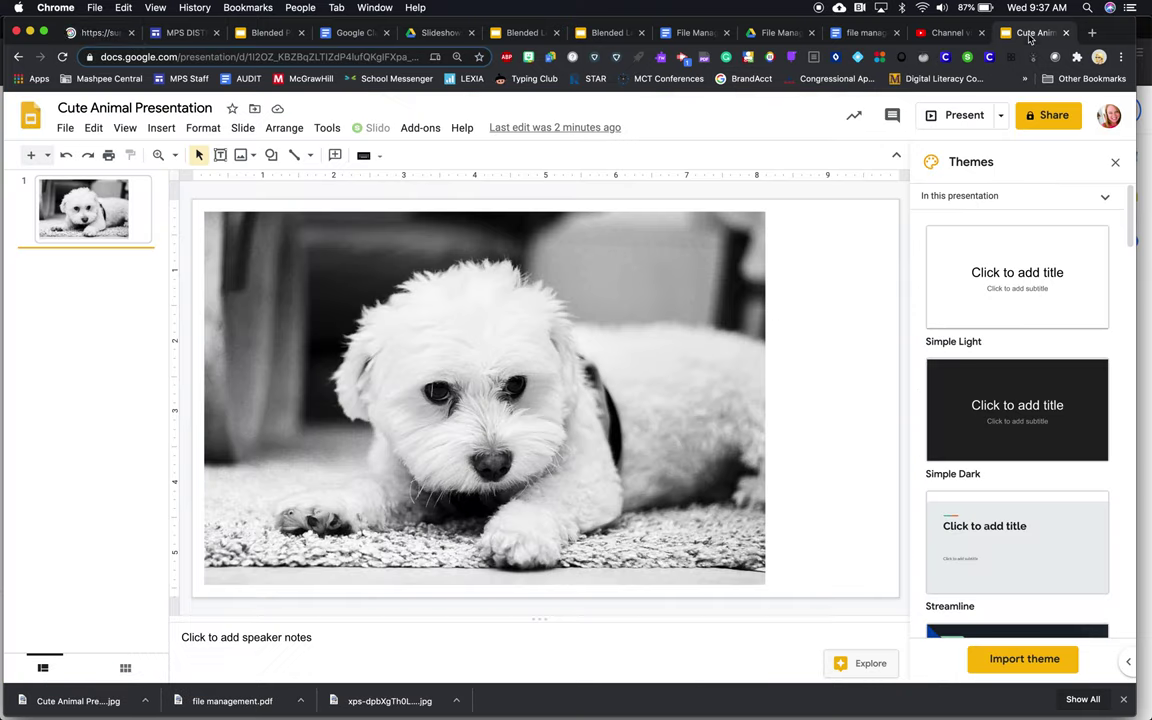
{"action": "left_click", "coordinate": [543, 422]}
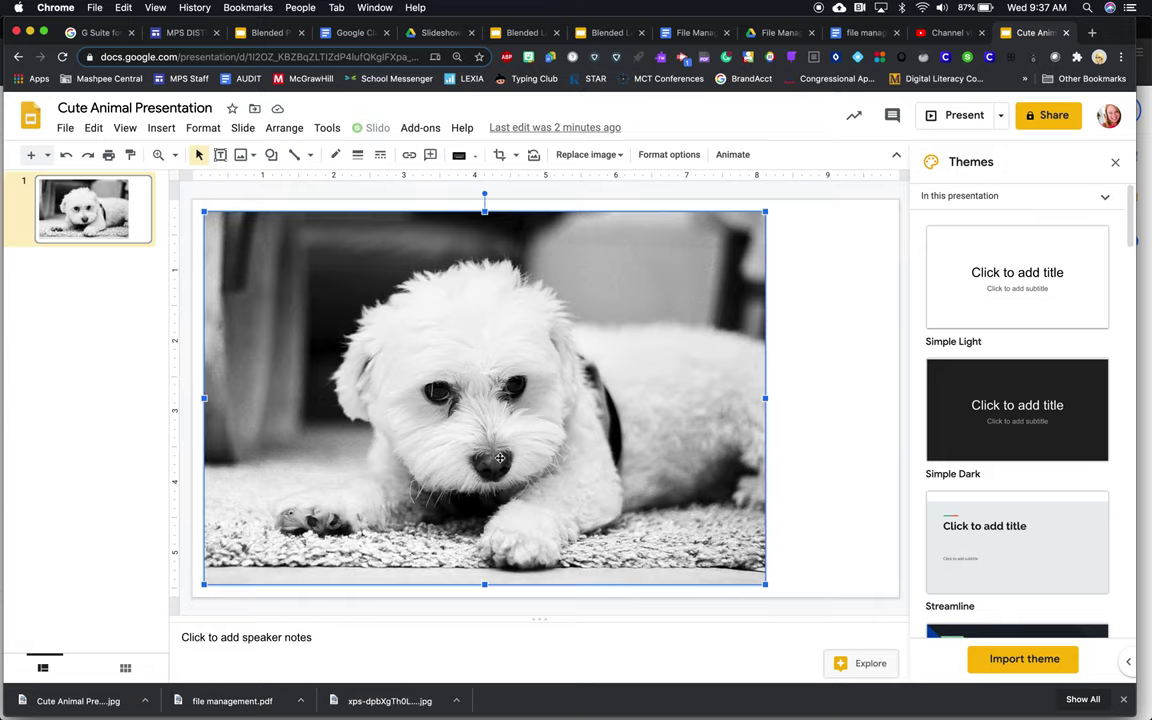
{"action": "left_click_drag", "start_coordinate": [765, 584], "coordinate": [516, 374]}
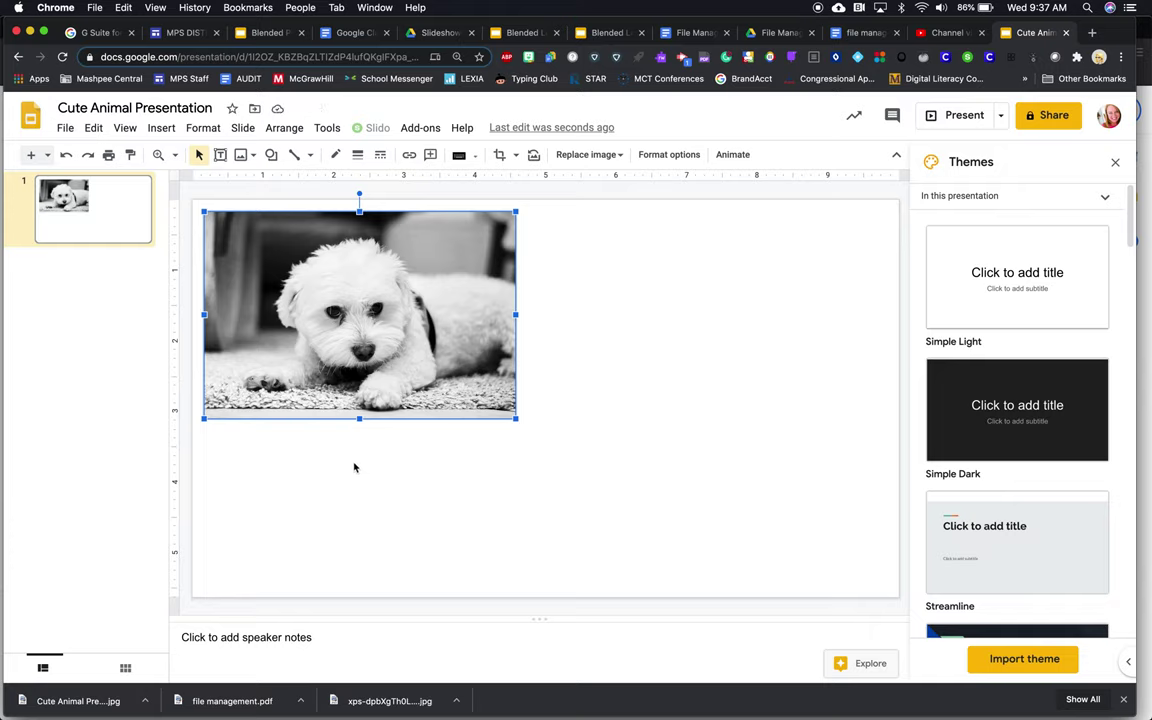
- Add a second slide to the presentation and enter "My Favorite Website" as its title
{"action": "left_click", "coordinate": [32, 156]}
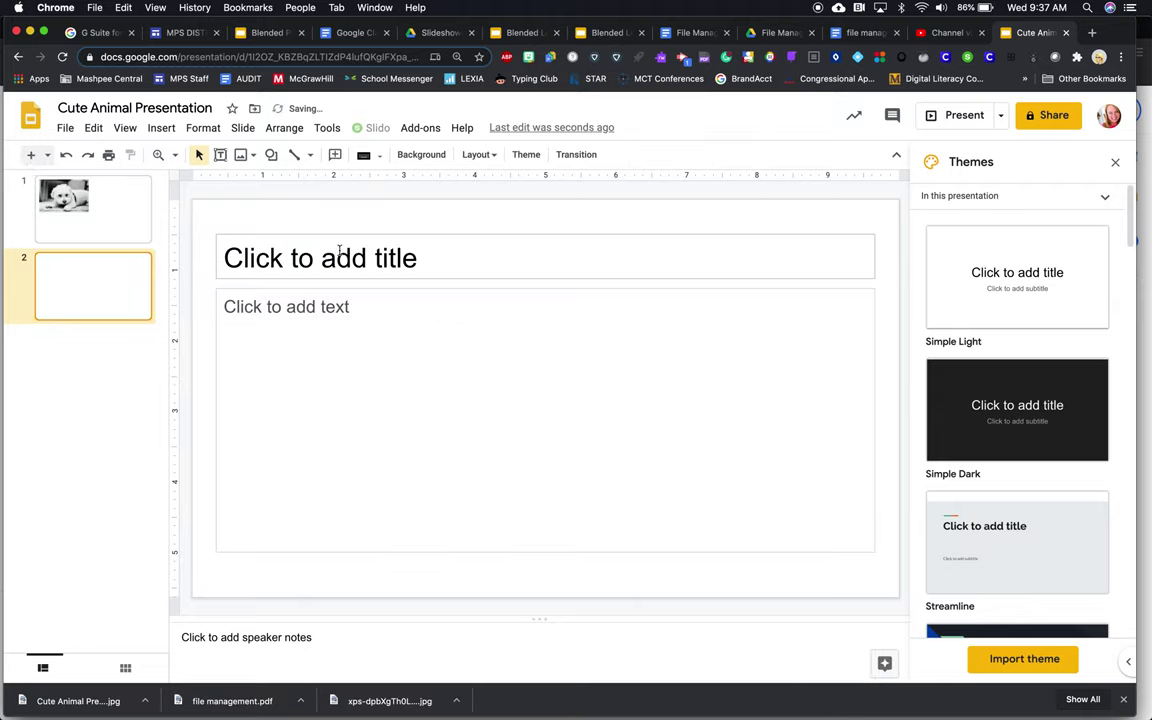
{"action": "left_click", "coordinate": [335, 255]}
{"action": "type", "text": "My Favori"}
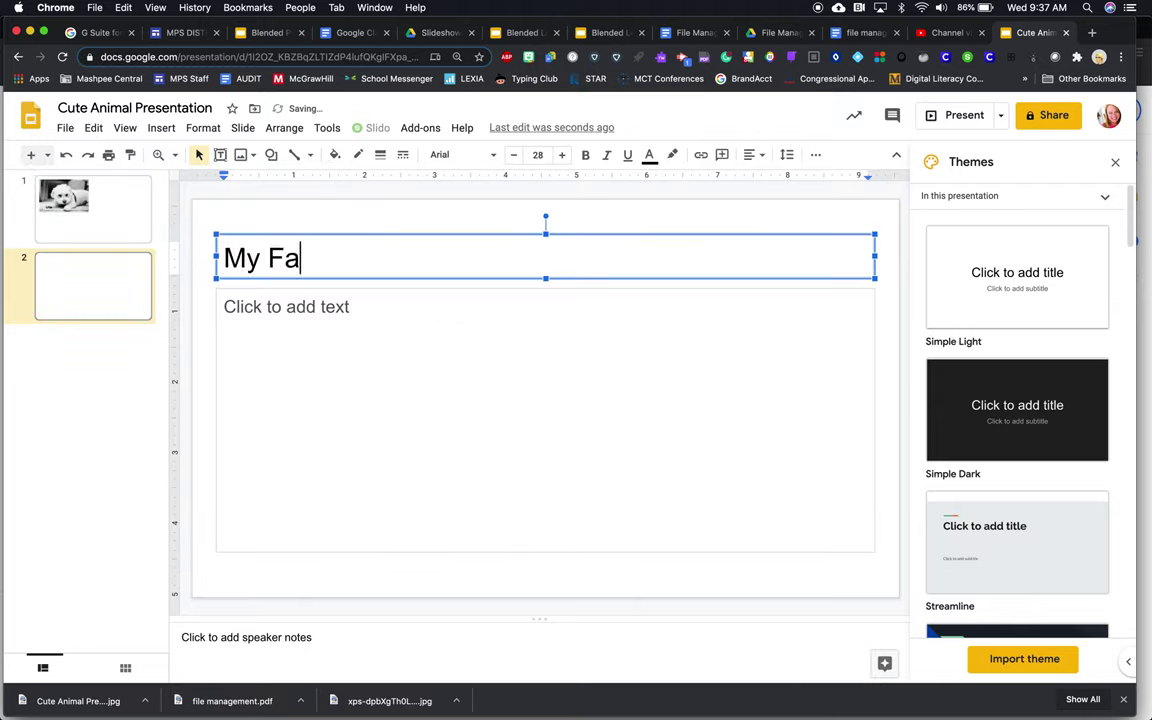
{"action": "type", "text": "Website"}
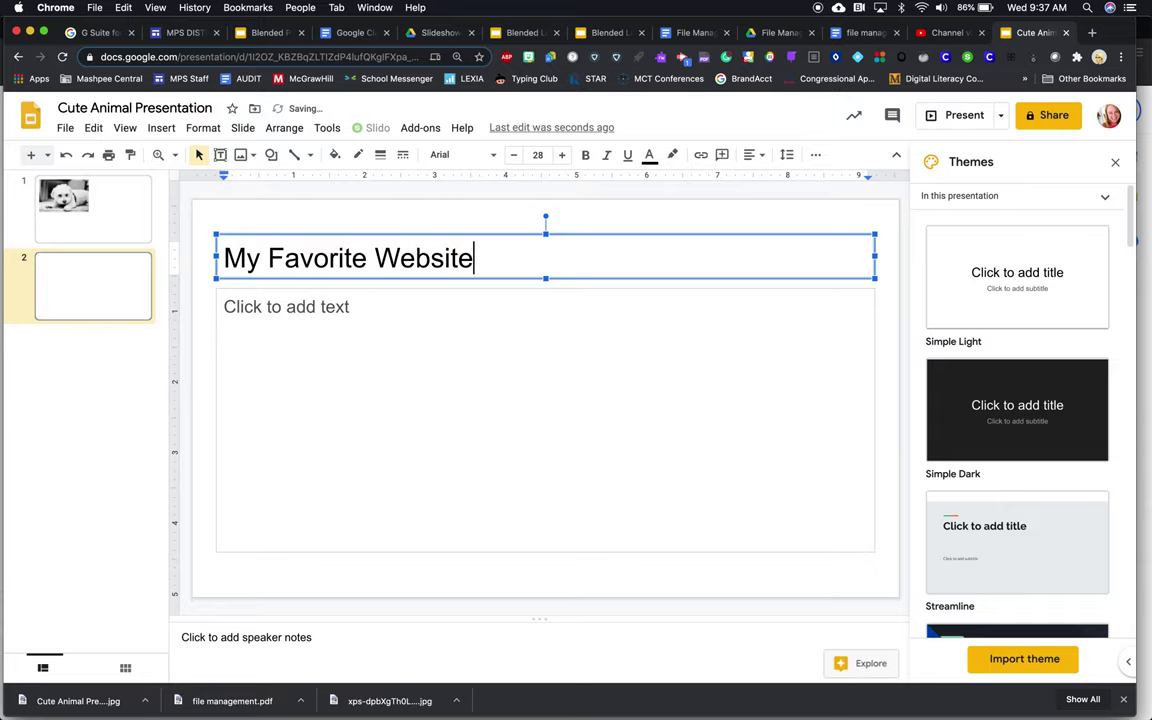
{"action": "left_click", "coordinate": [361, 327]}
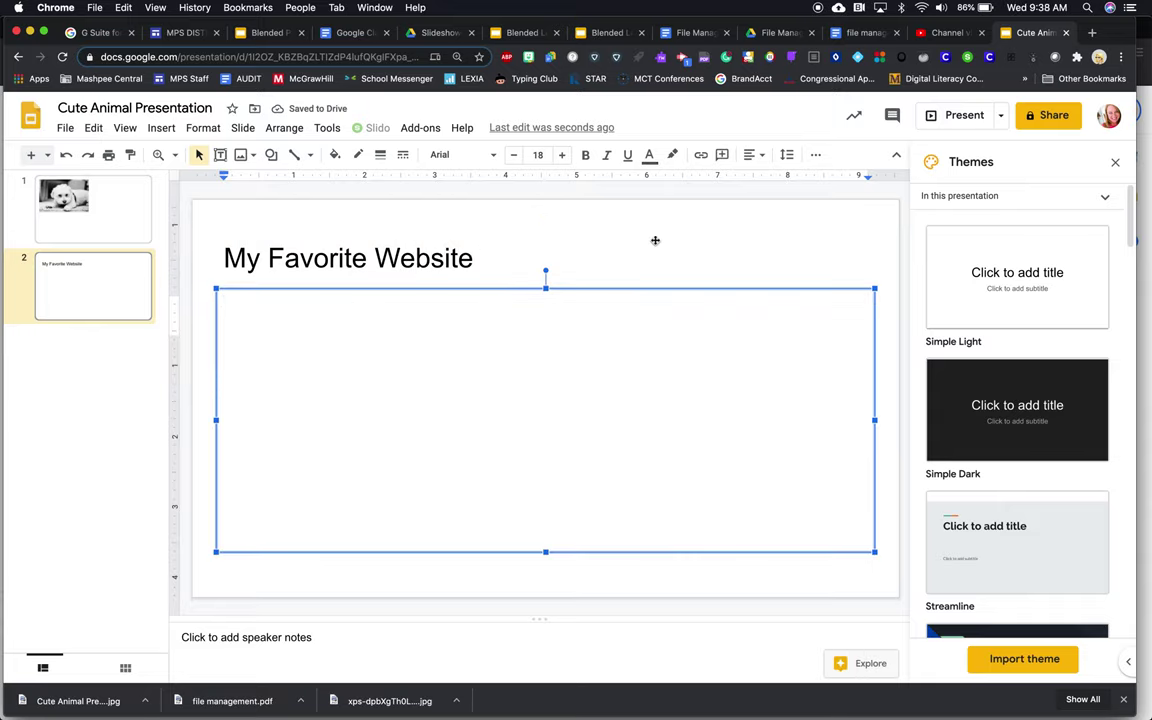
{"action": "key", "text": "super+space"}
{"action": "key", "text": "Escape"}
- Open unsplash.com in a new browser tab and copy the site's address
{"action": "left_click", "coordinate": [1094, 33]}
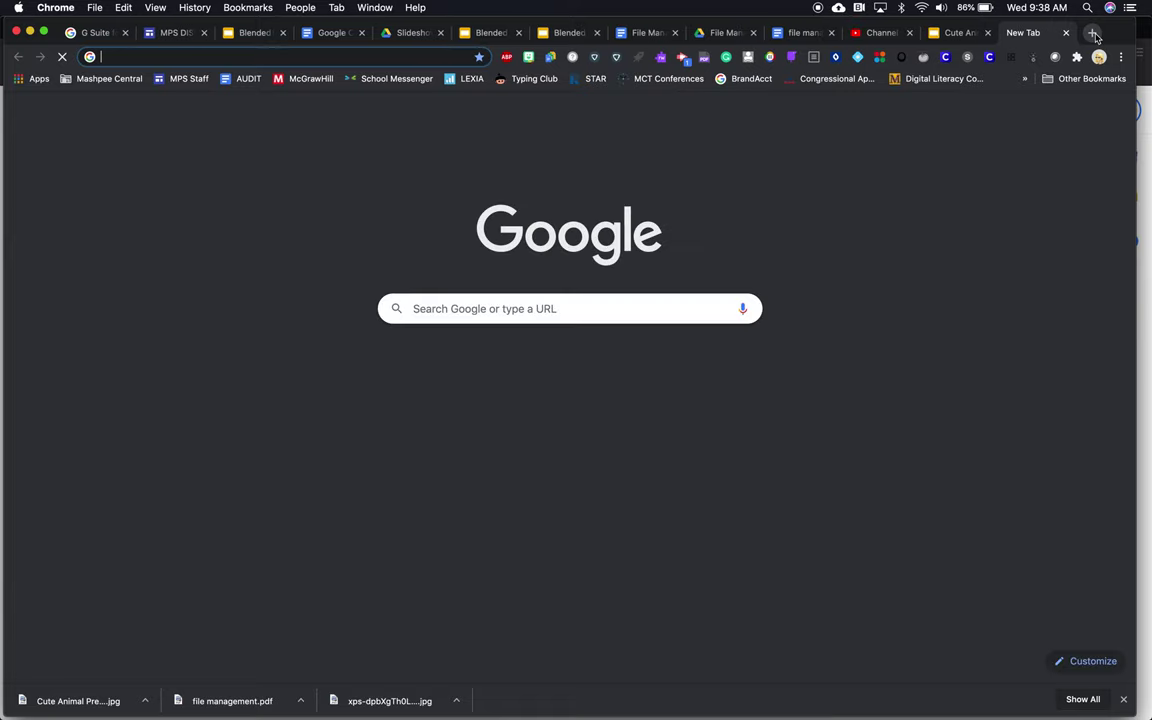
{"action": "type", "text": "unsp"}
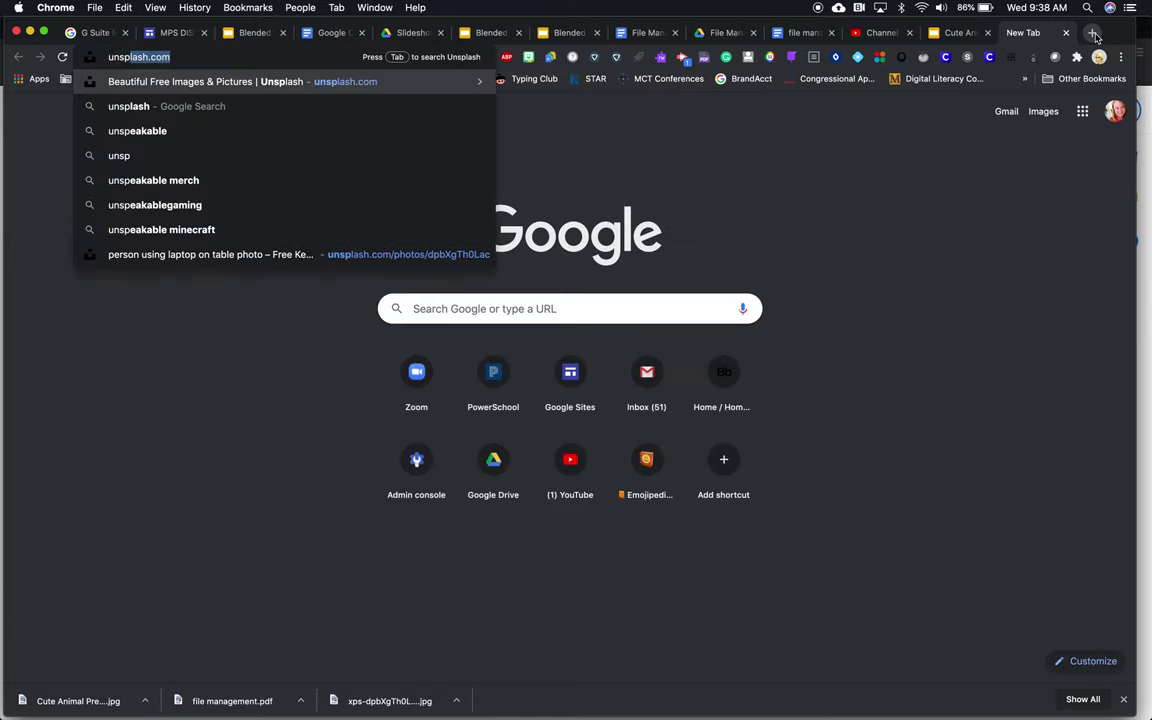
{"action": "type", "text": "lash.com"}
{"action": "key", "text": "Return"}
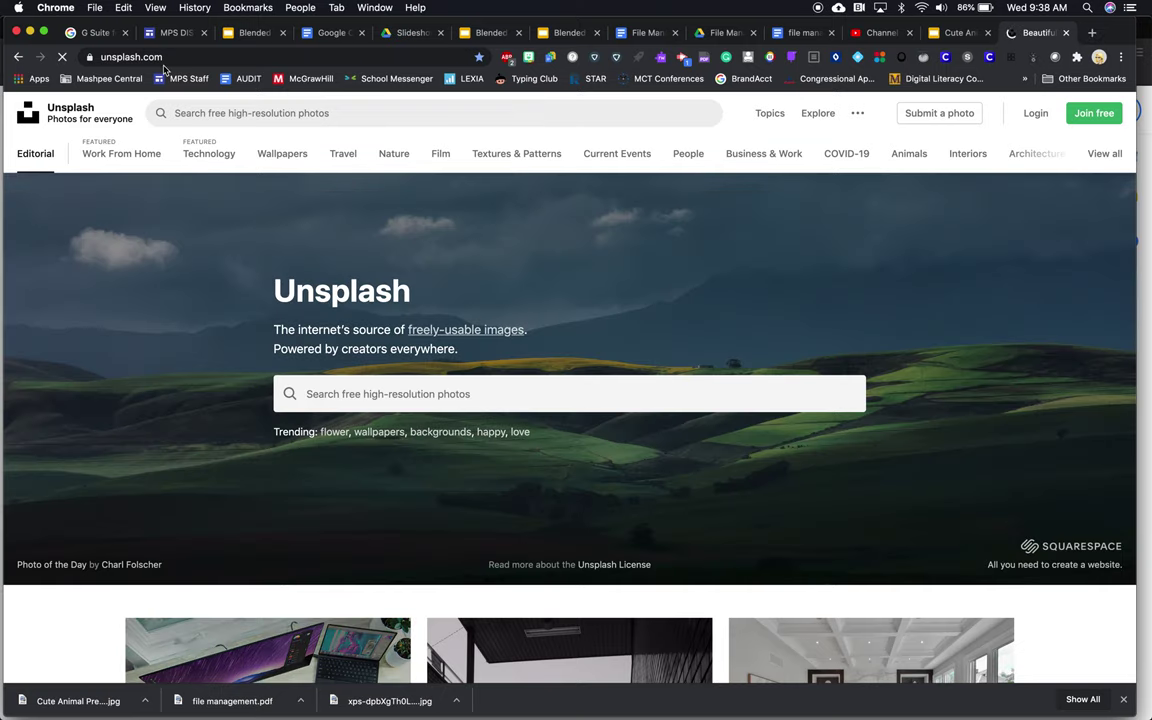
{"action": "left_click", "coordinate": [147, 57]}
{"action": "key", "text": "super+c"}
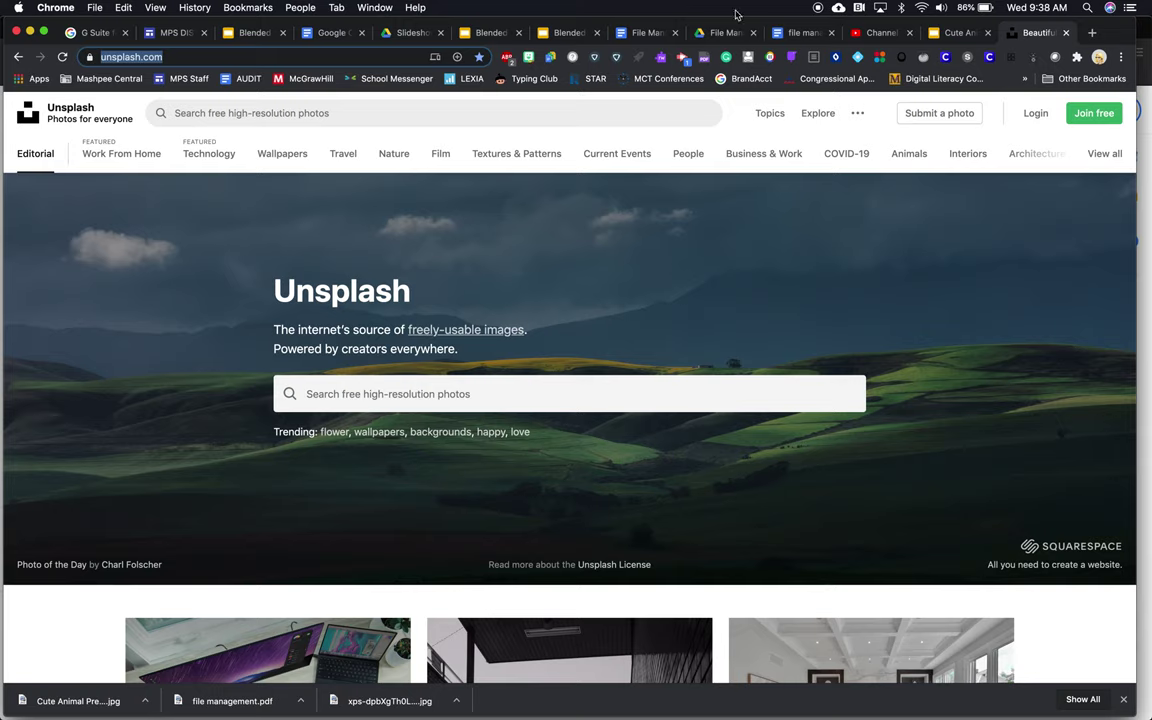
{"action": "left_click", "coordinate": [955, 32]}
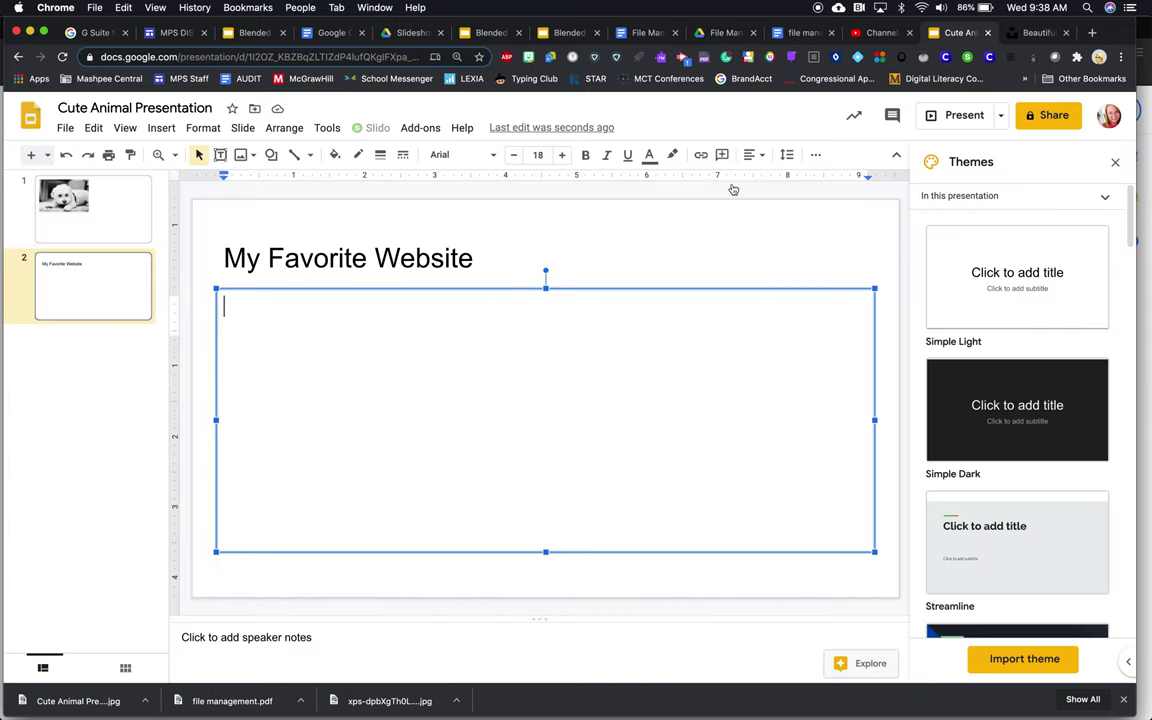
{"action": "left_click", "coordinate": [473, 257]}
{"action": "left_click_drag", "start_coordinate": [473, 257], "coordinate": [222, 272]}
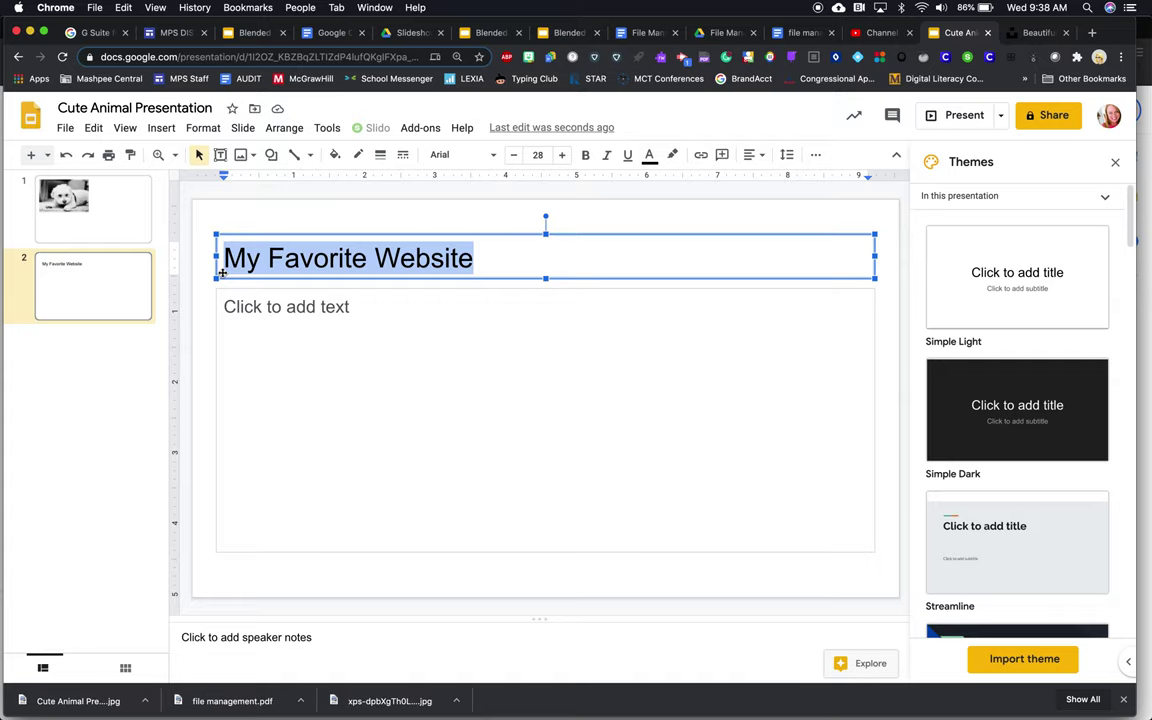
{"action": "left_click", "coordinate": [702, 160]}
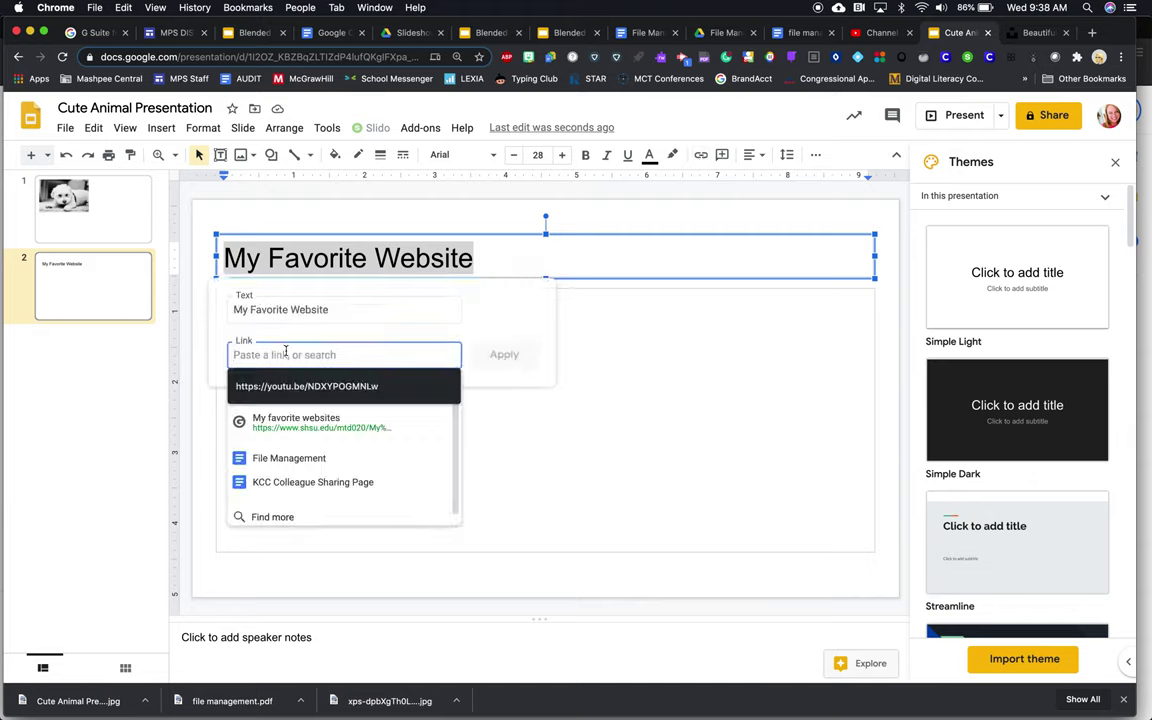
{"action": "key", "text": "super+v"}
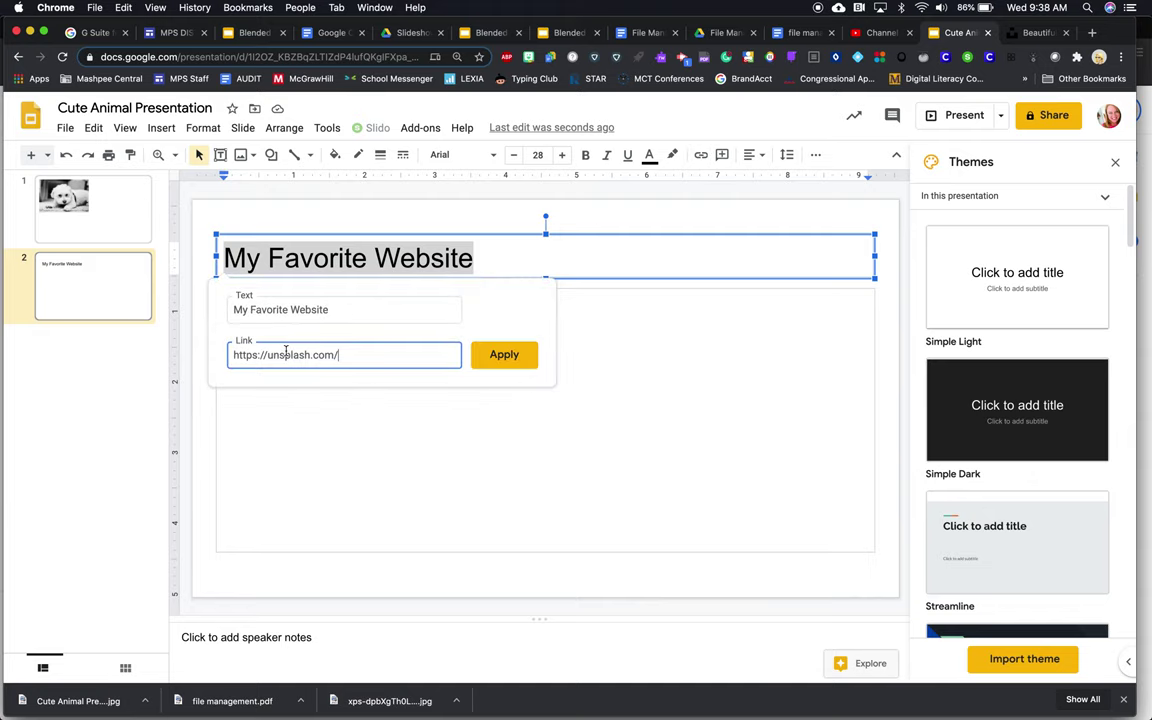
{"action": "left_click", "coordinate": [500, 355]}
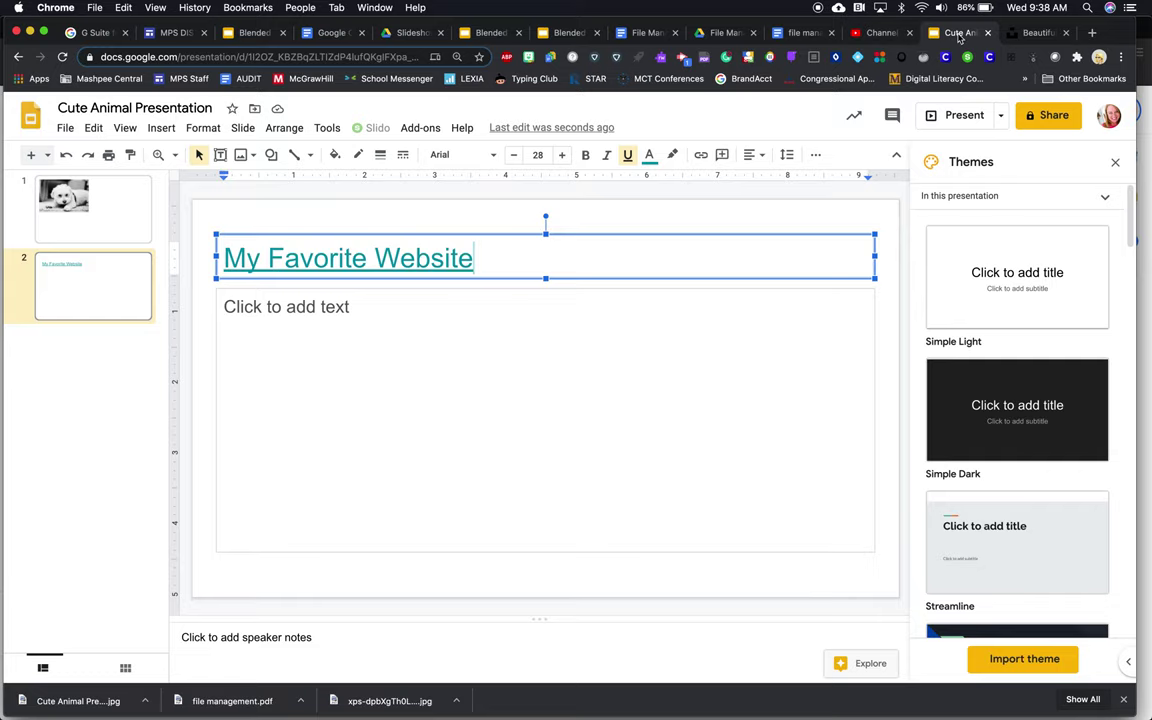
- Switch to Google Drive and remove the File Management folder from My Drive
{"action": "left_click", "coordinate": [728, 35]}
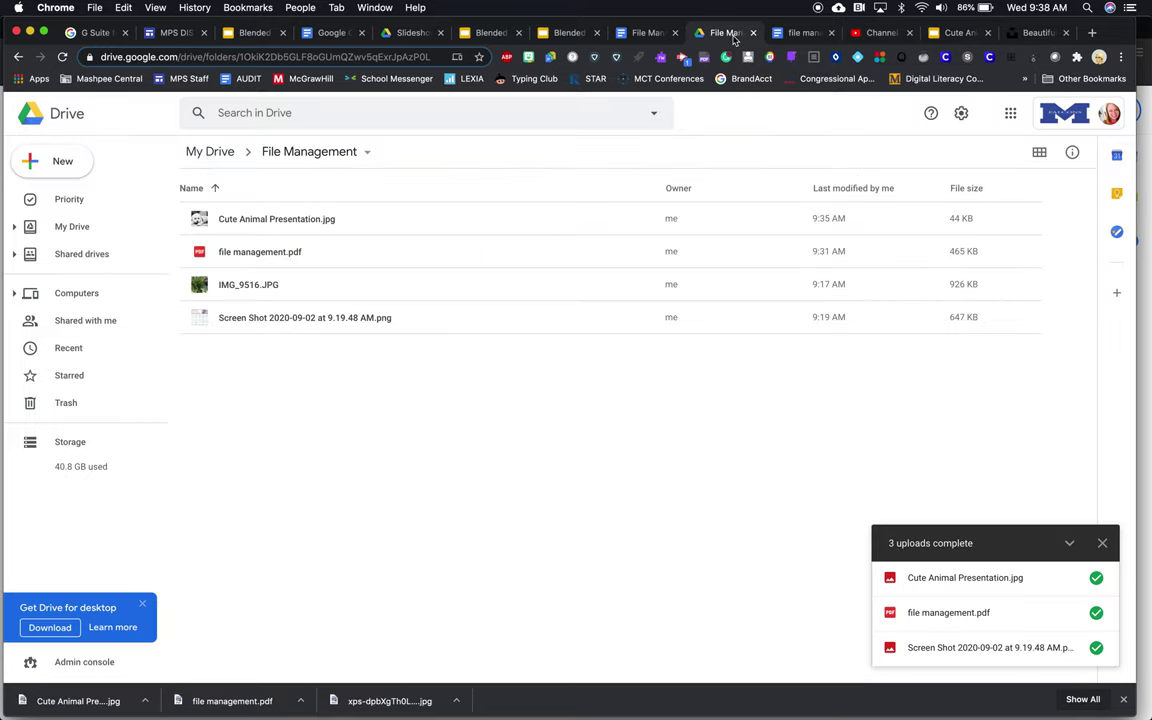
{"action": "left_click", "coordinate": [222, 151]}
{"action": "scroll", "coordinate": [362, 447], "scroll_direction": "down", "scroll_amount": 5}
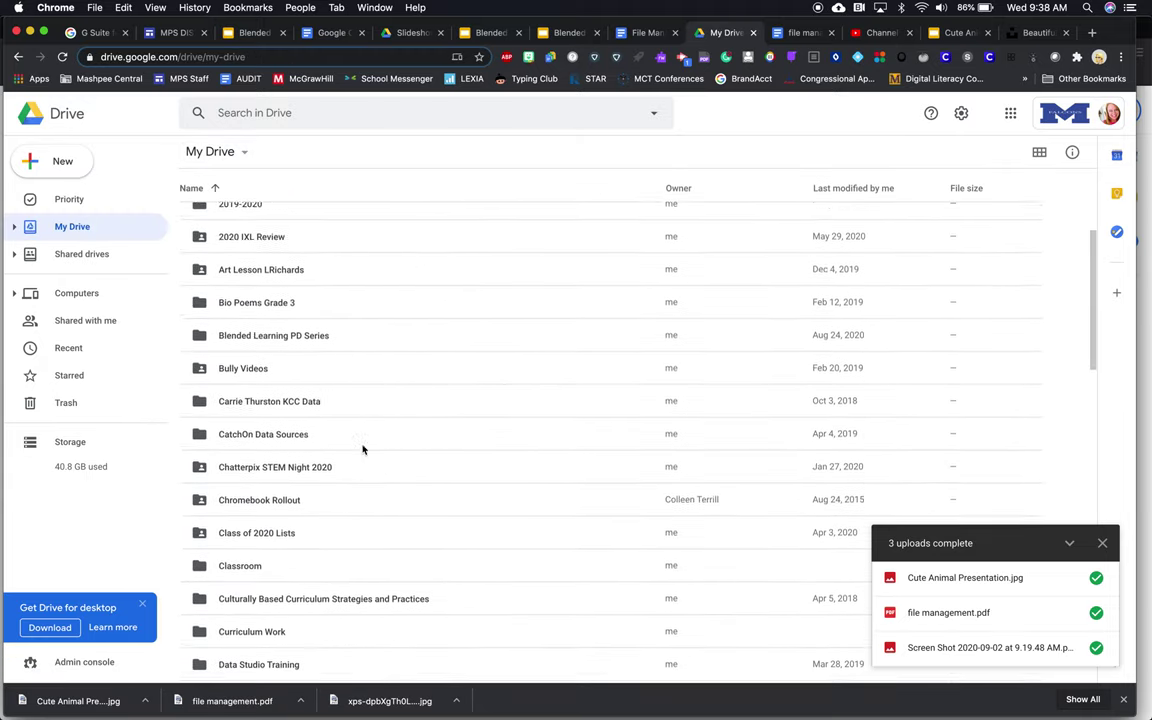
{"action": "scroll", "coordinate": [362, 450], "scroll_direction": "down", "scroll_amount": 5}
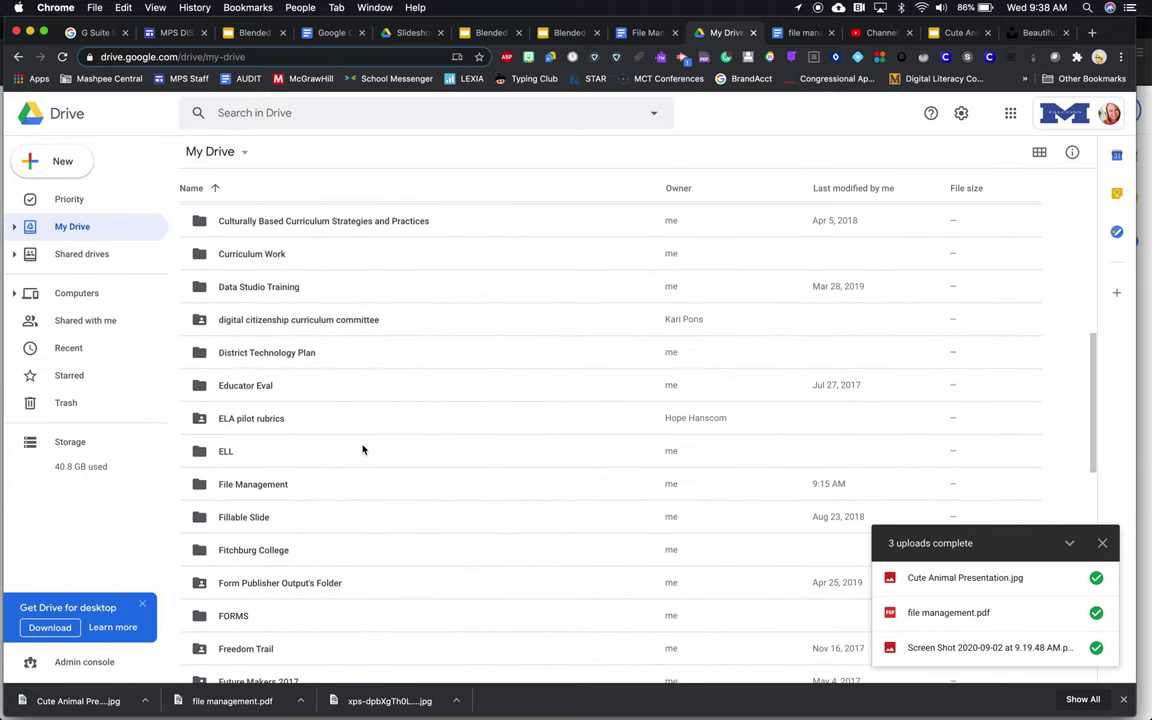
{"action": "scroll", "coordinate": [363, 450], "scroll_direction": "down", "scroll_amount": 1}
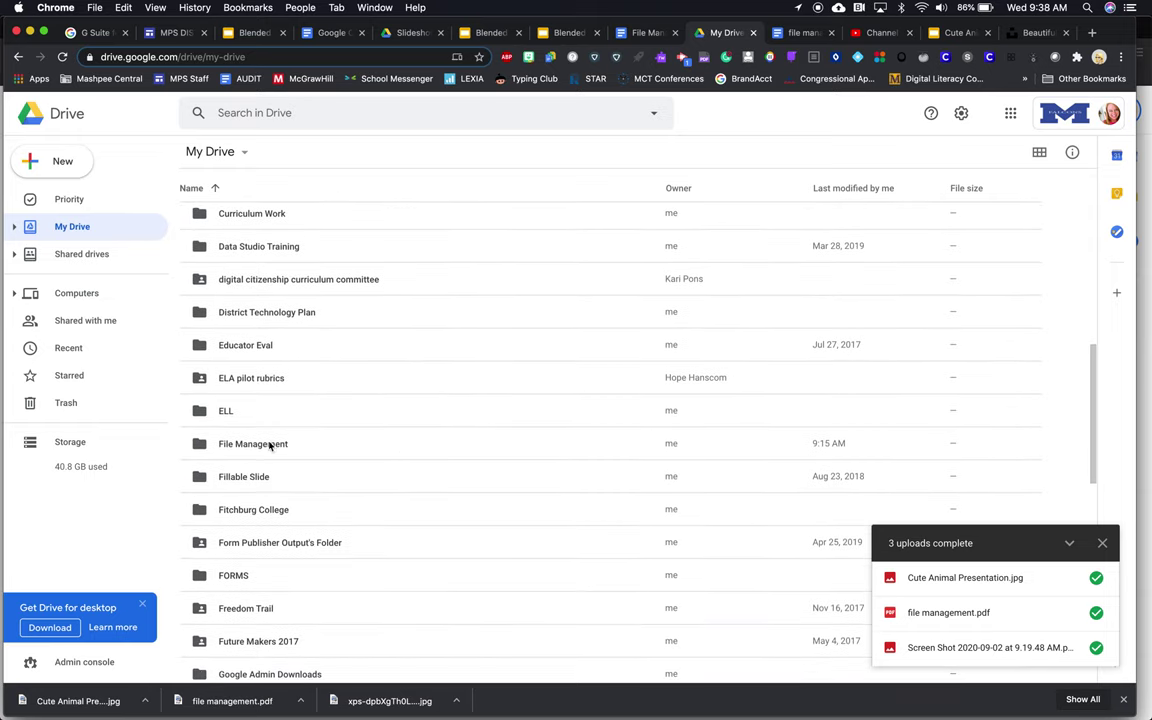
{"action": "left_click", "coordinate": [270, 446]}
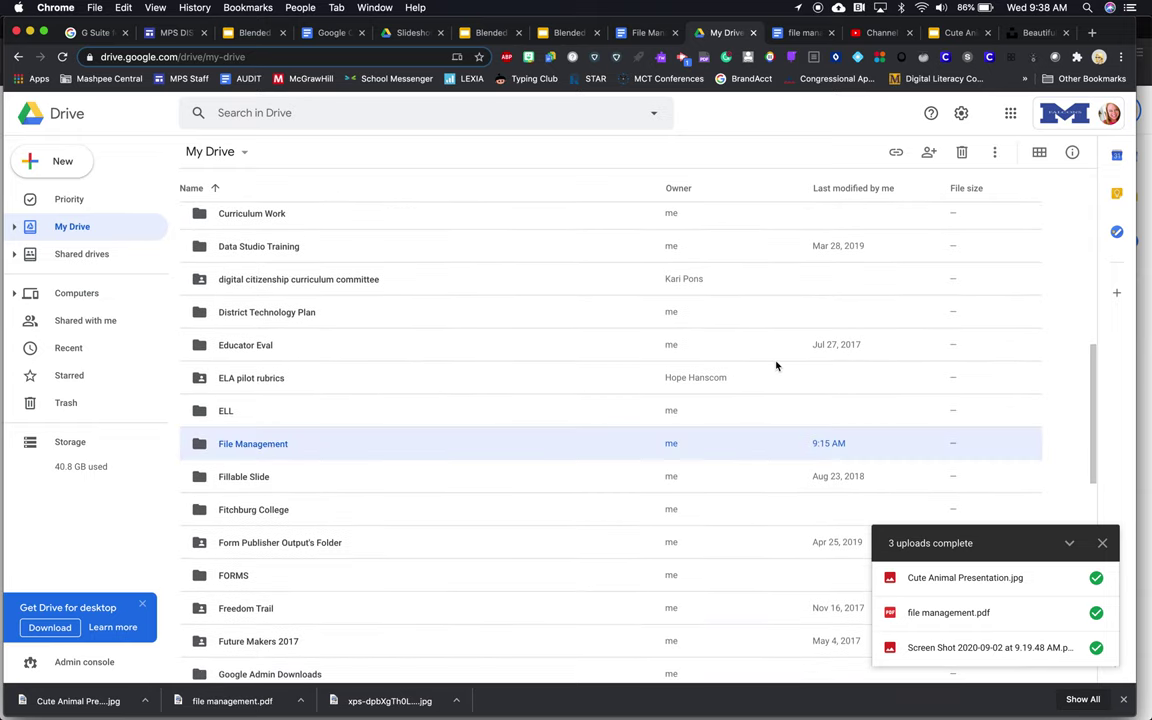
{"action": "left_click", "coordinate": [961, 153]}
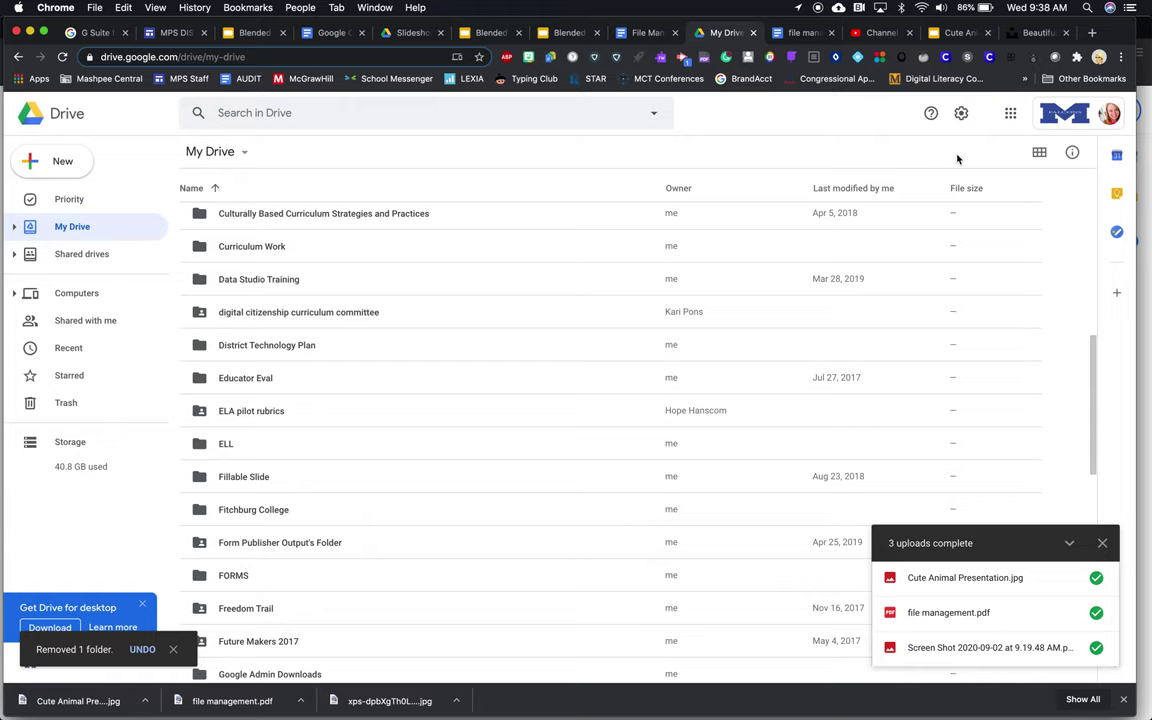